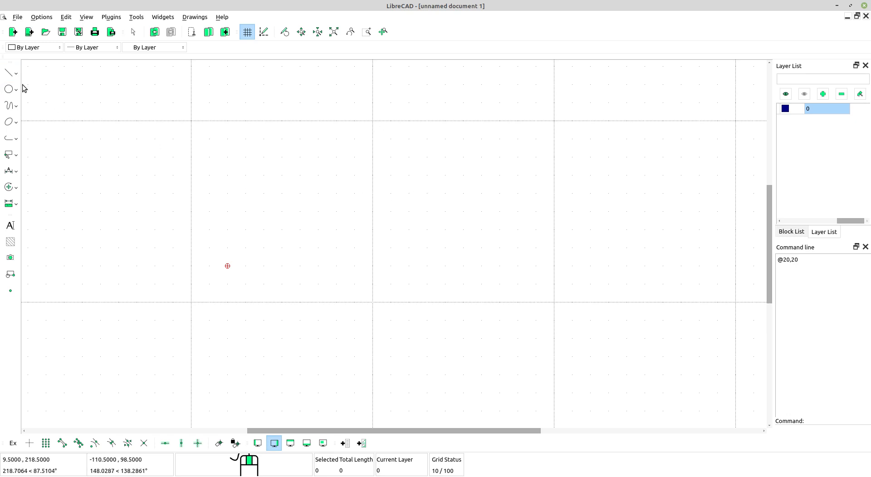
Start the Rectangle command and enable free, grid, endpoint, center, middle and intersection snapping
left_click(11, 76)
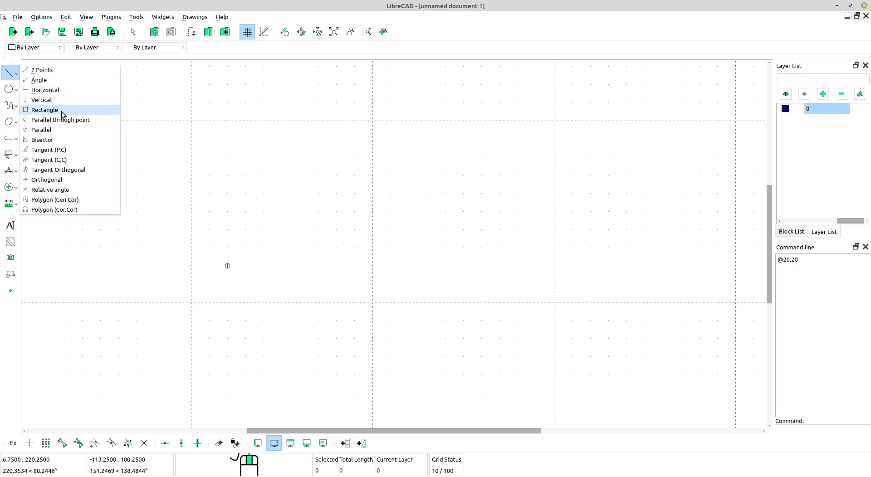
left_click(12, 76)
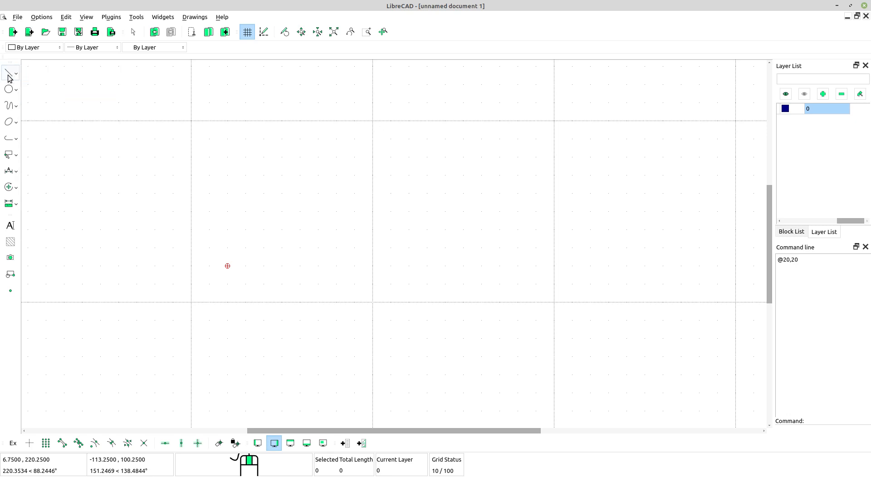
left_click(12, 76)
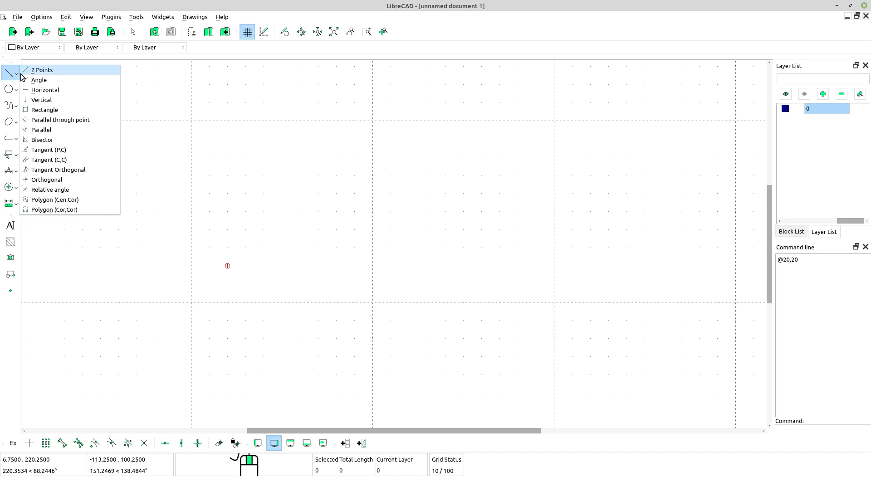
left_click(59, 111)
scroll(335, 183, "down", 2)
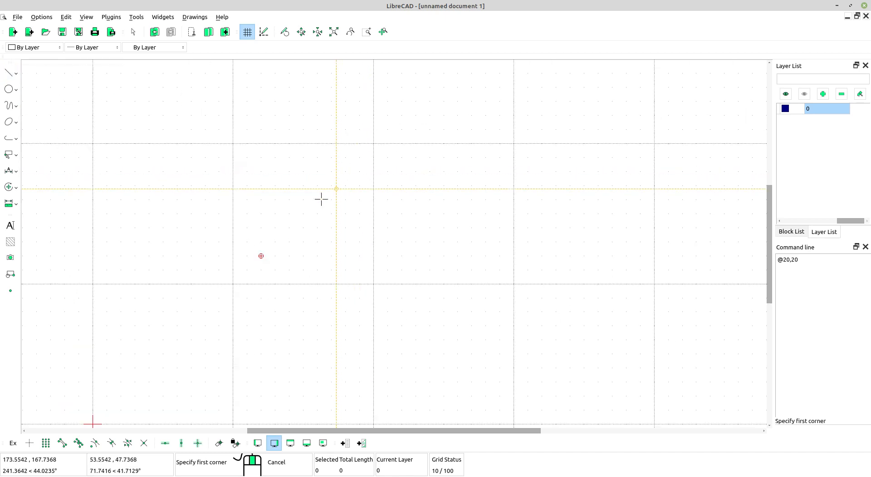
scroll(286, 195, "up", 1)
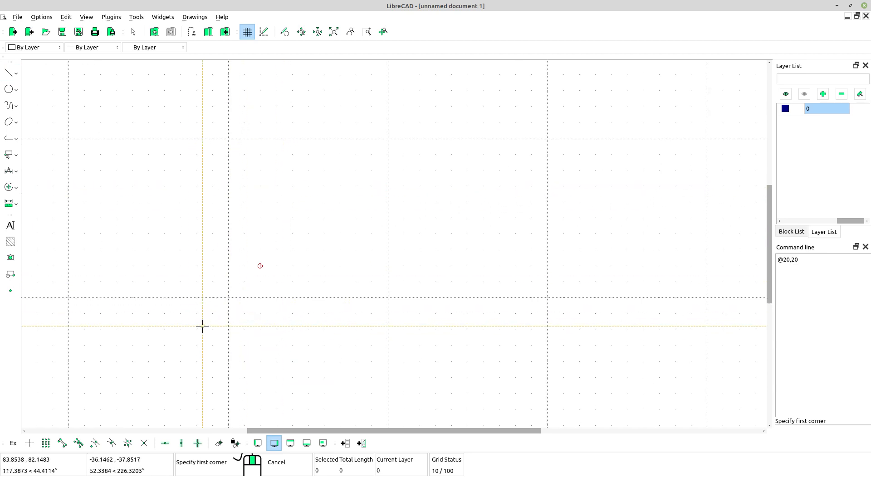
left_click(30, 443)
left_click(45, 443)
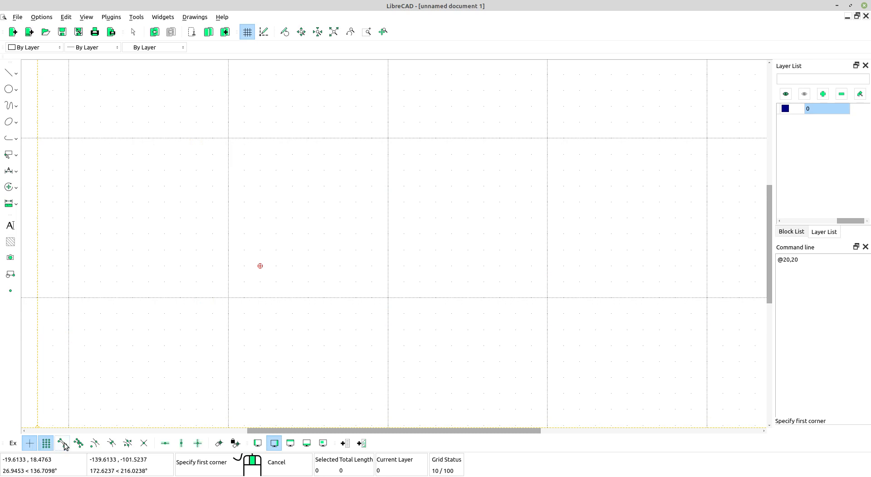
left_click(64, 444)
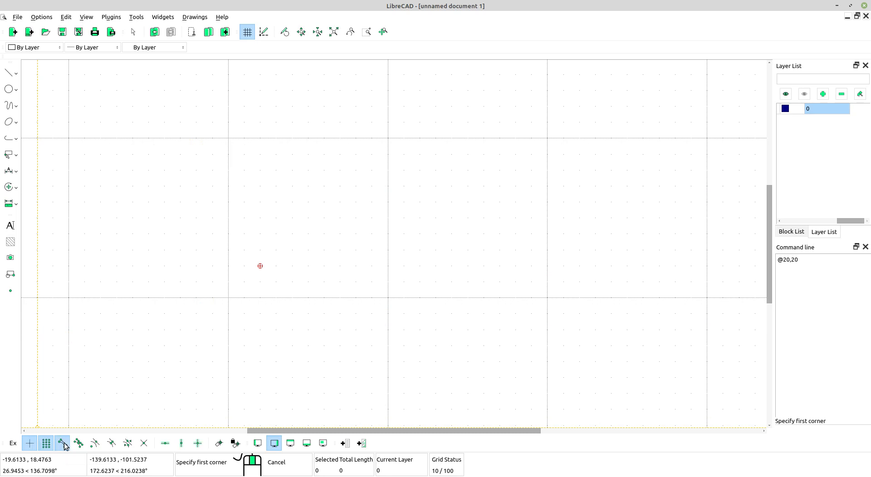
left_click(95, 443)
left_click(111, 443)
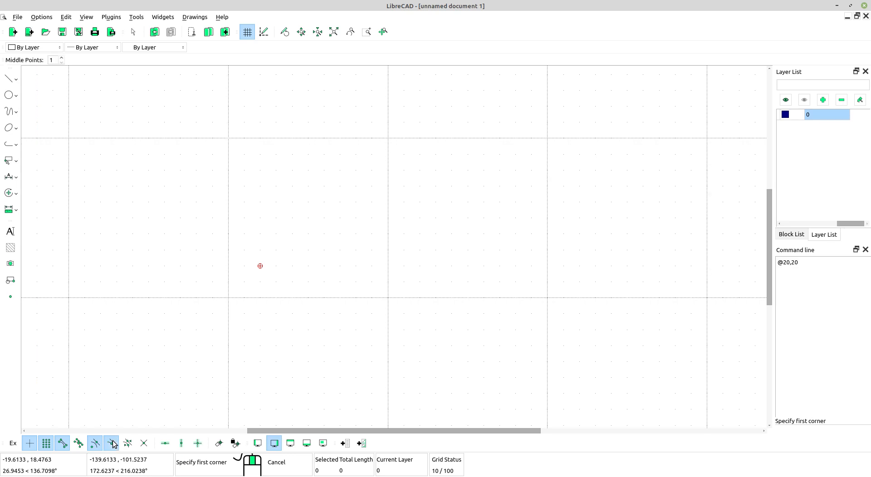
left_click(144, 443)
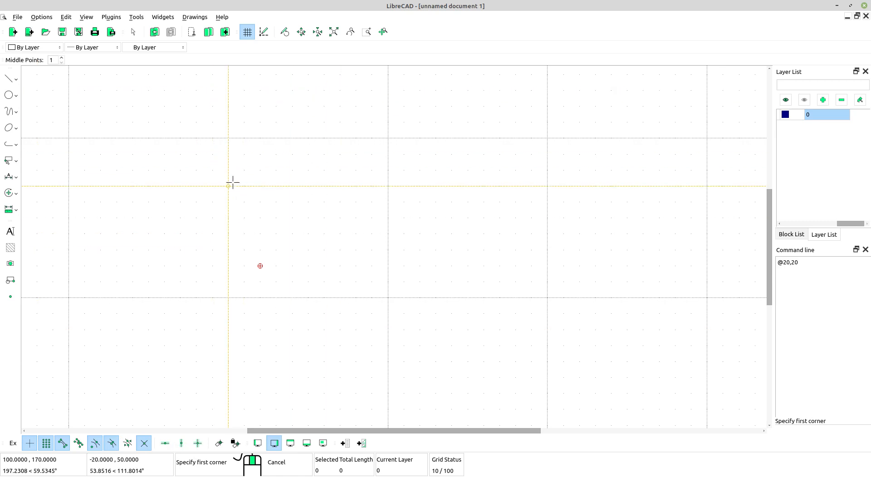
Draw a 90 by 90 square with the Rectangle command, from grid point 100,100 to 190,190
left_click(10, 83)
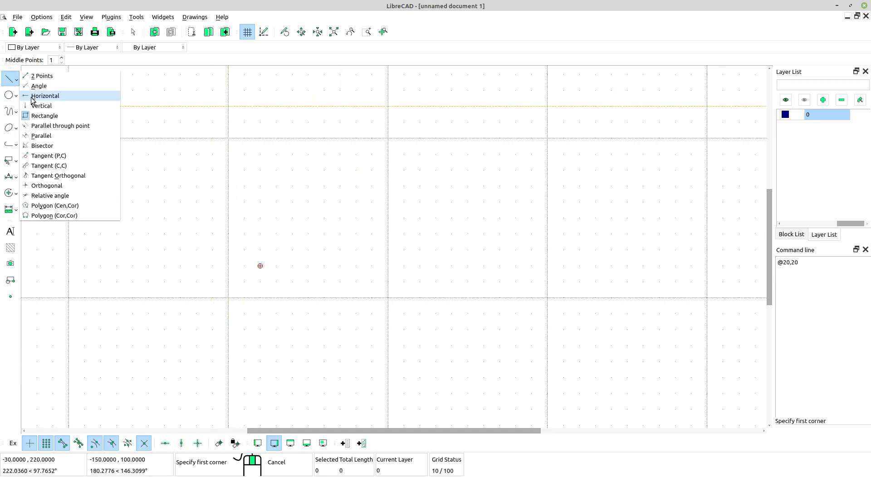
left_click(53, 116)
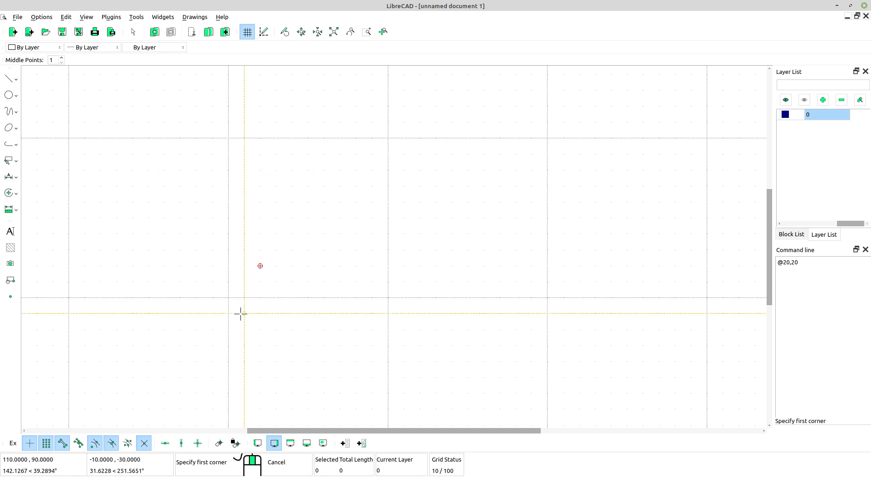
scroll(230, 318, "up", 1)
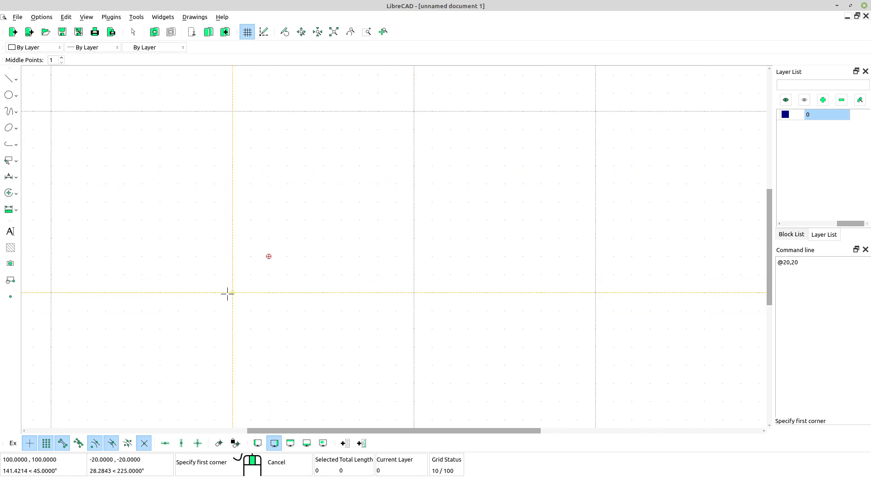
scroll(238, 271, "up", 1)
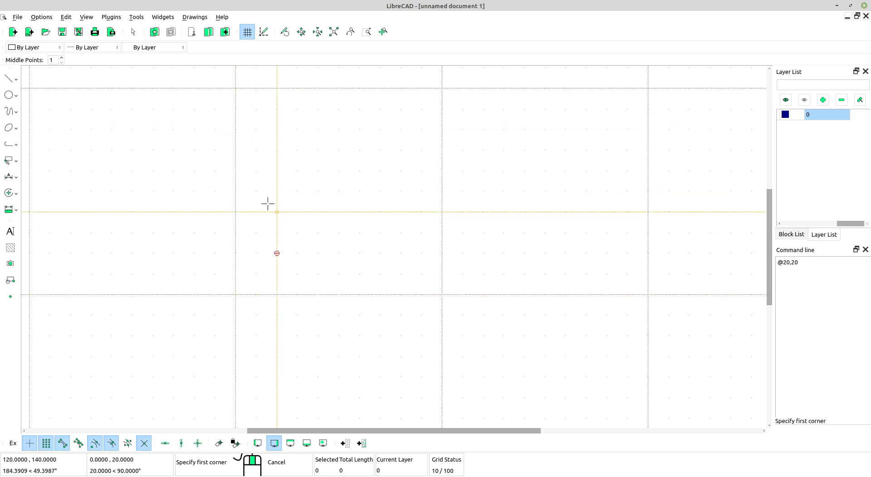
left_click(13, 82)
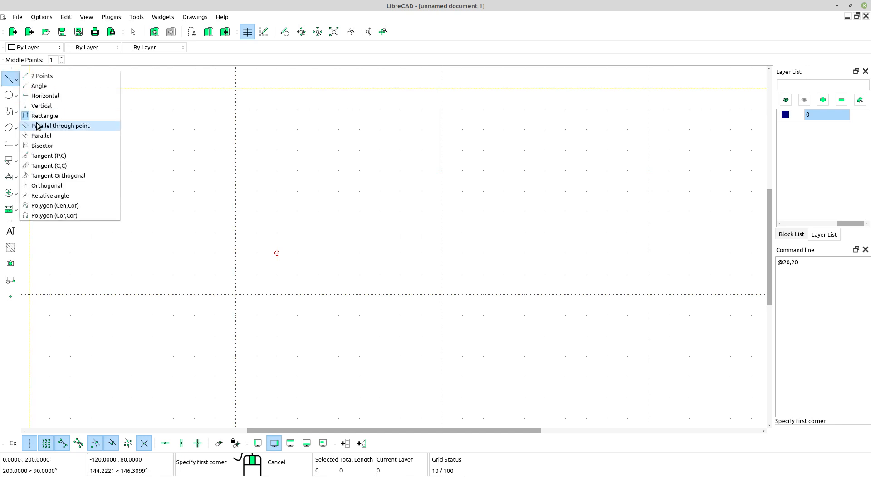
left_click(43, 117)
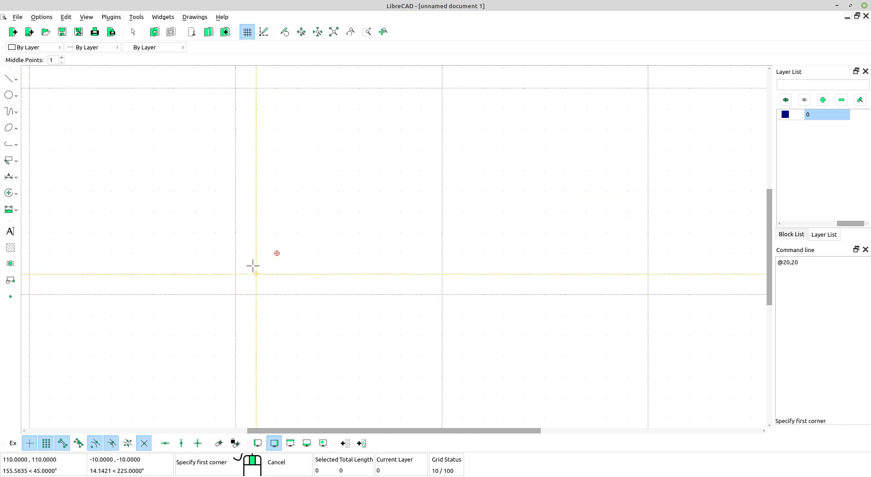
left_click(238, 296)
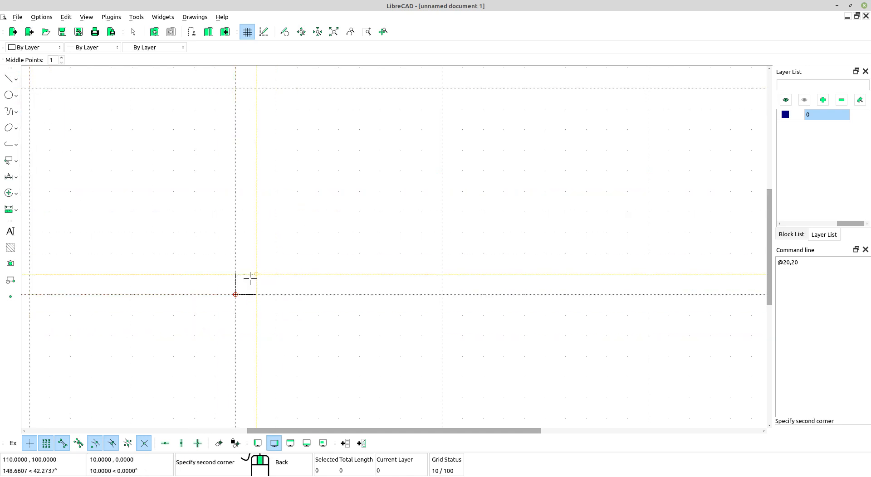
scroll(378, 177, "down", 1)
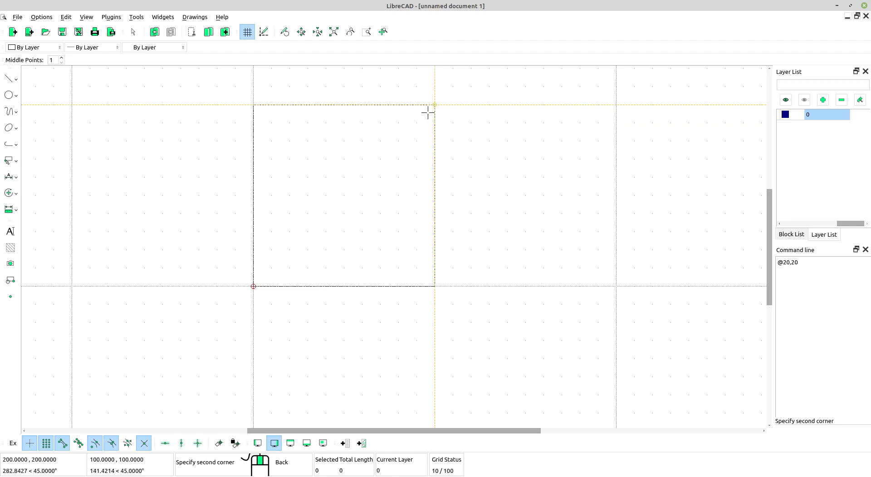
left_click(416, 126)
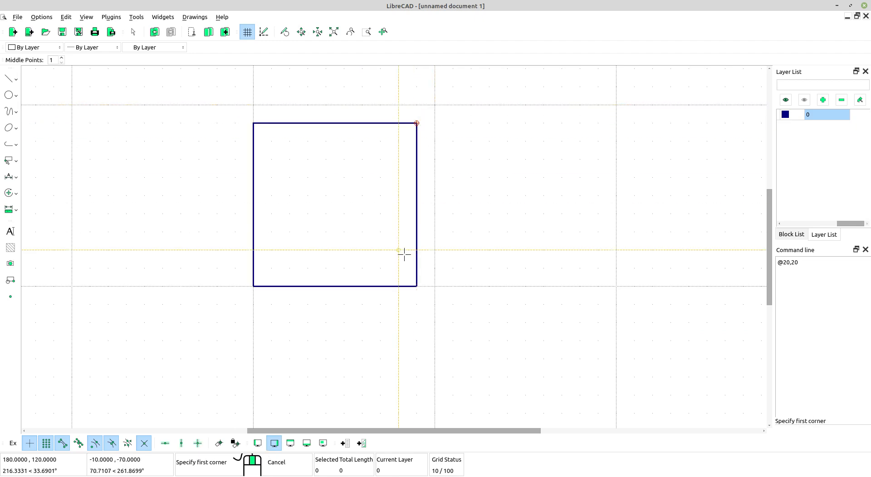
scroll(404, 194, "up", 1)
middle_click_drag(403, 196, 362, 214)
scroll(363, 215, "down", 3)
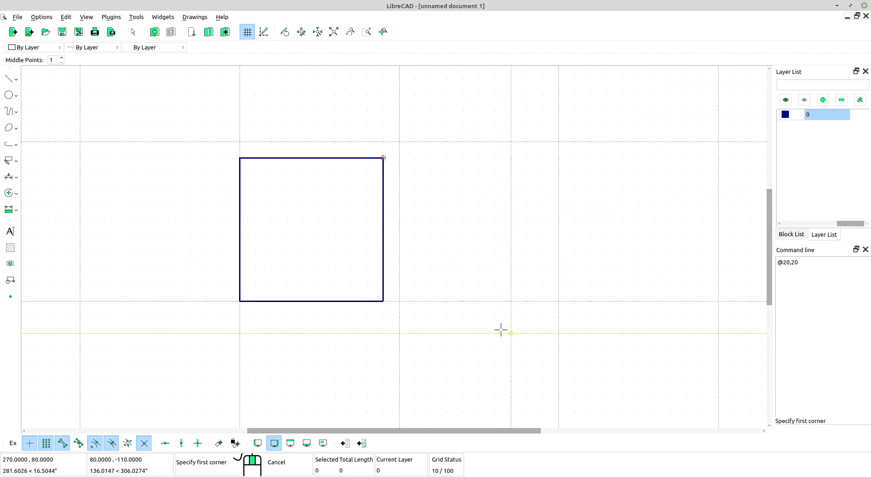
middle_click_drag(501, 331, 439, 320)
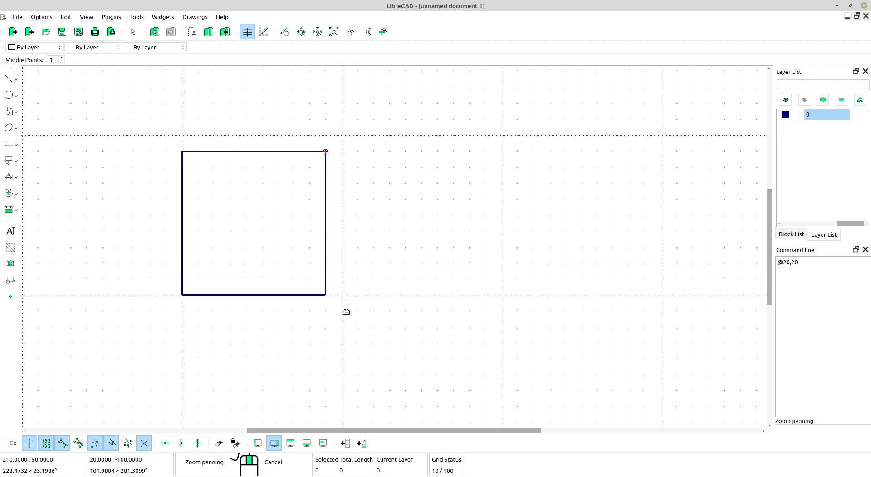
middle_click_drag(346, 306, 276, 317)
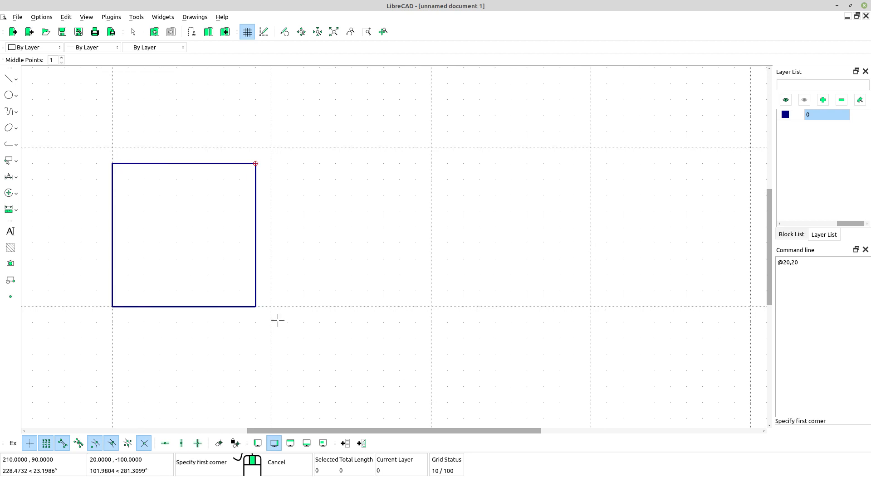
left_click(431, 306)
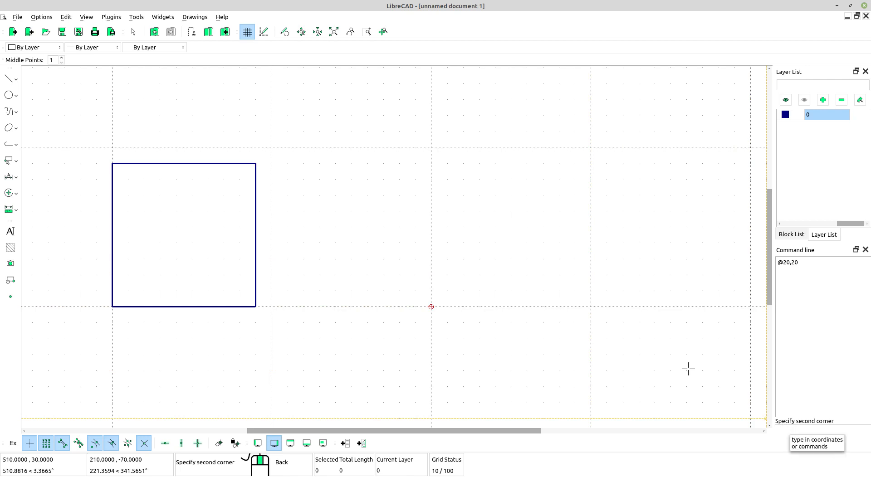
left_click(164, 16)
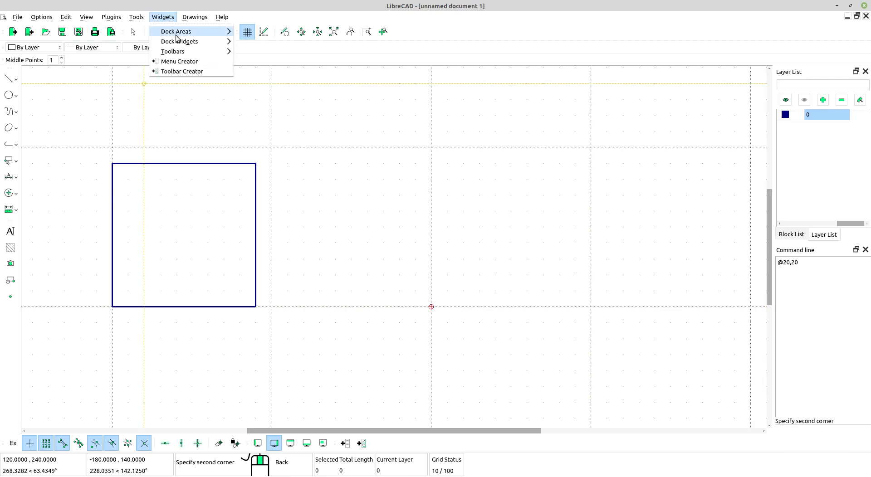
mouse_move(178, 43)
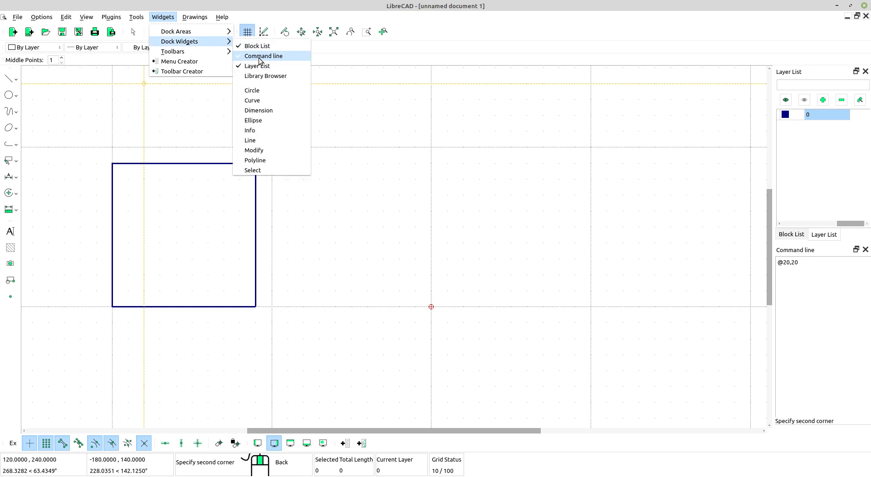
left_click(802, 432)
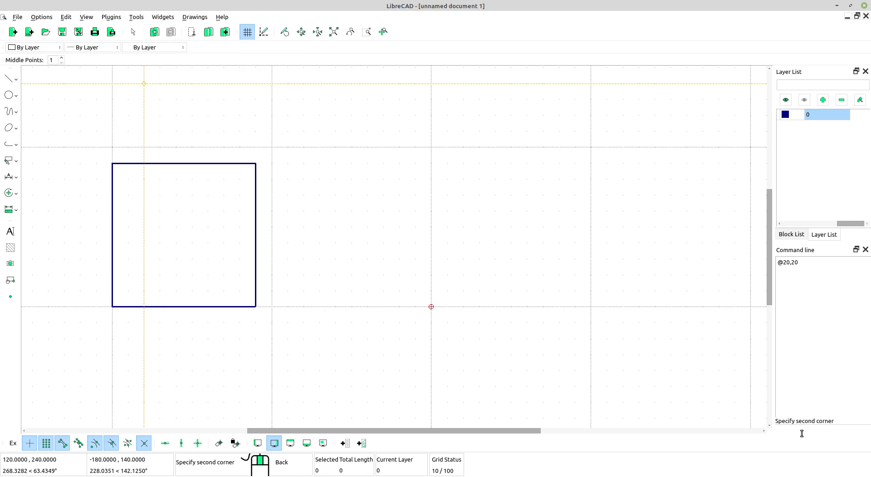
left_click(800, 433)
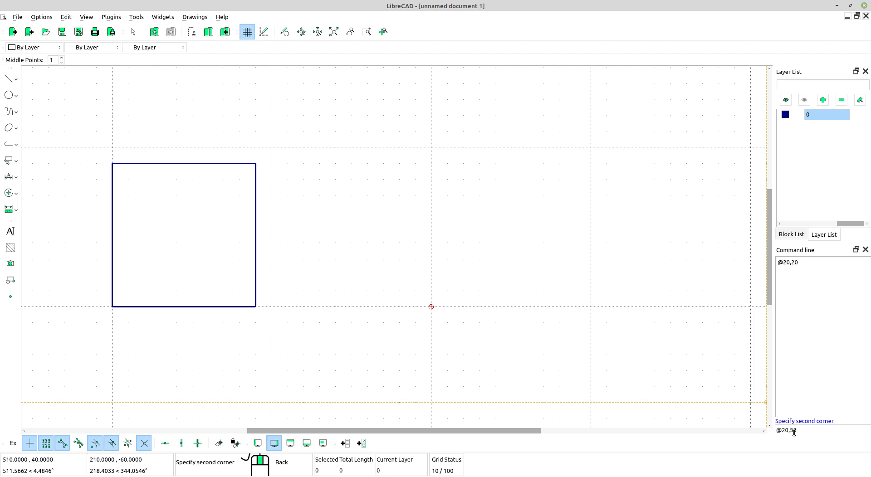
key("Return")
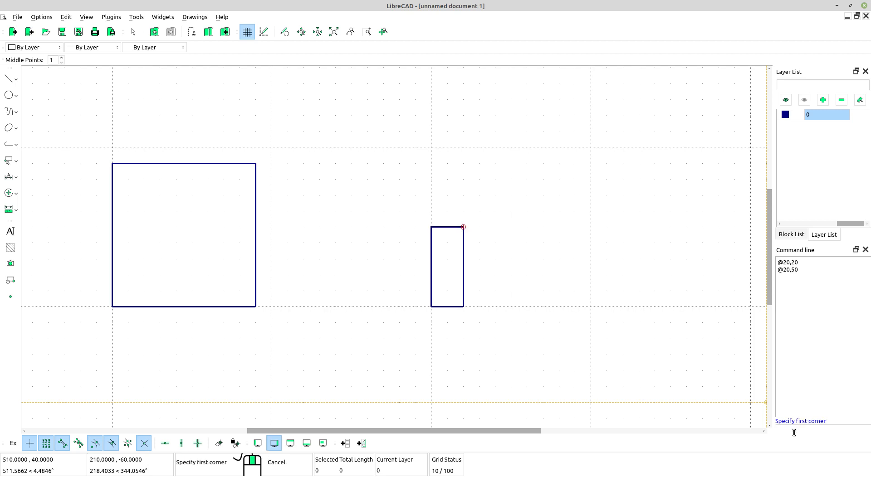
scroll(481, 283, "up", 2)
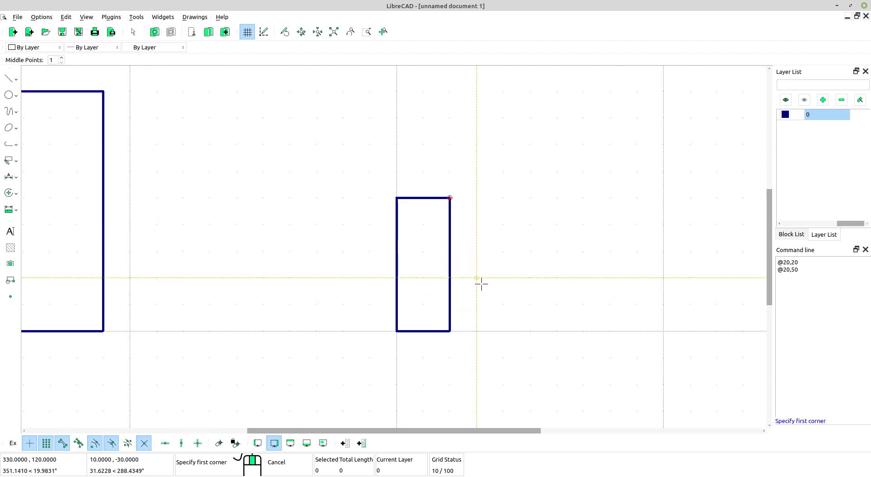
scroll(449, 318, "up", 1)
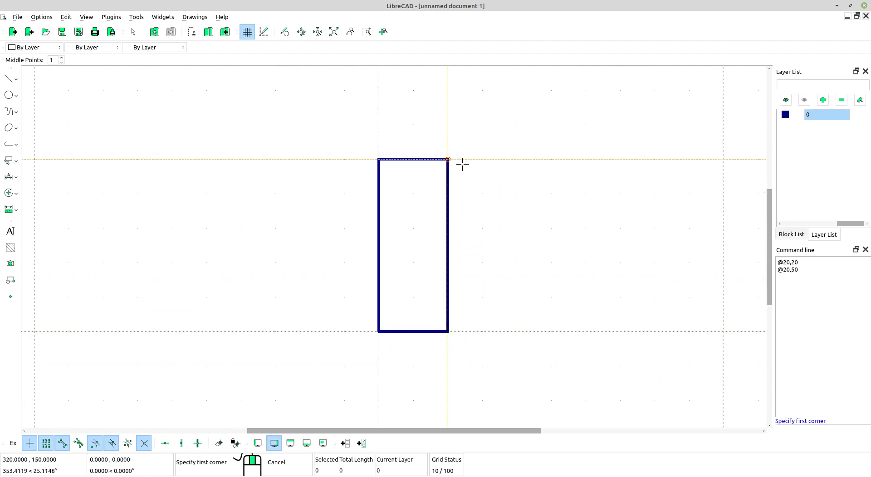
right_click(476, 195)
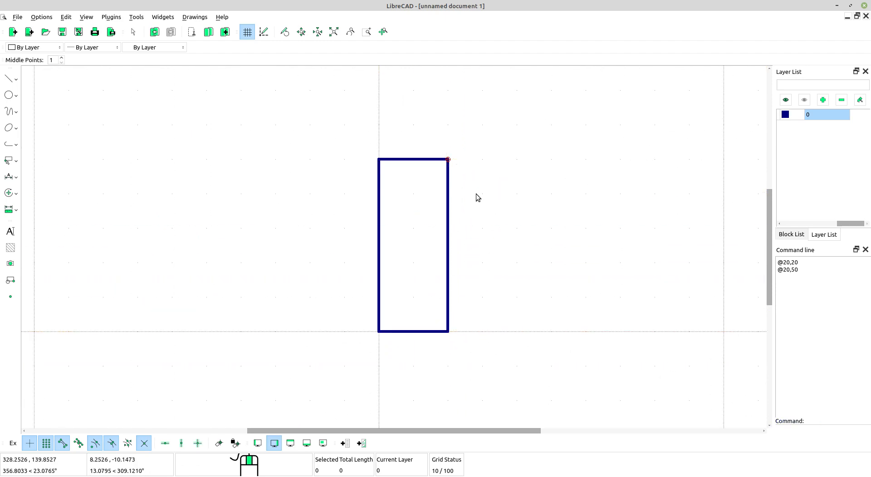
Add a horizontal dimension to the small rectangle's bottom edge, placing the dimension line 10 units below it
left_click(13, 180)
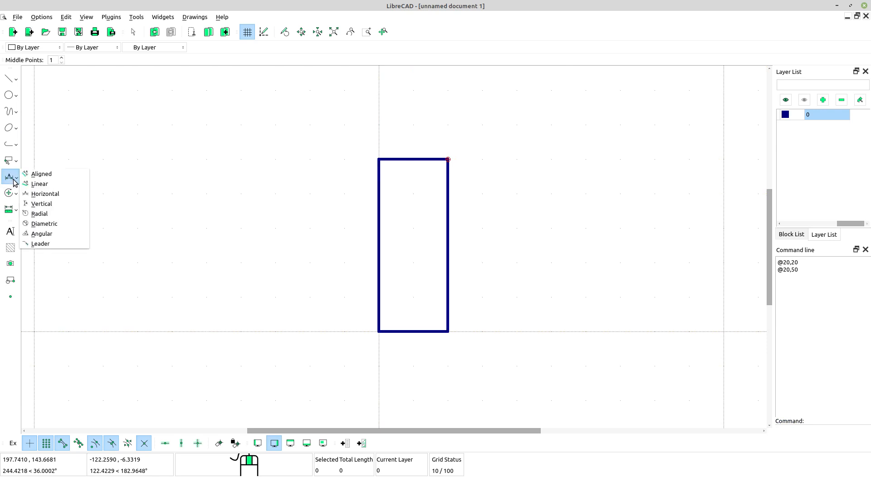
left_click(46, 193)
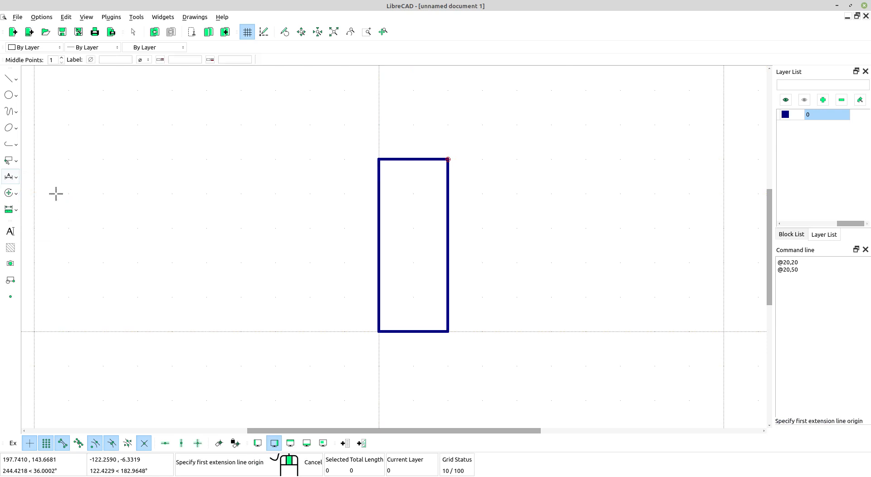
left_click(378, 339)
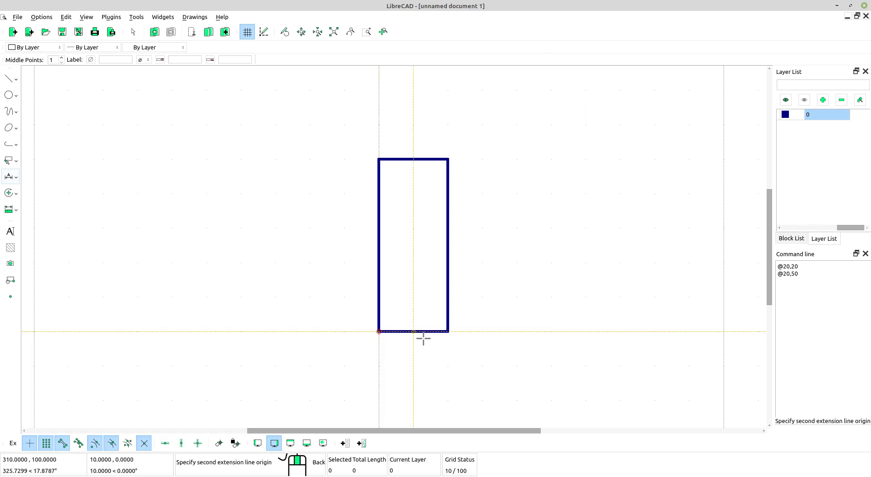
left_click(447, 332)
left_click(433, 367)
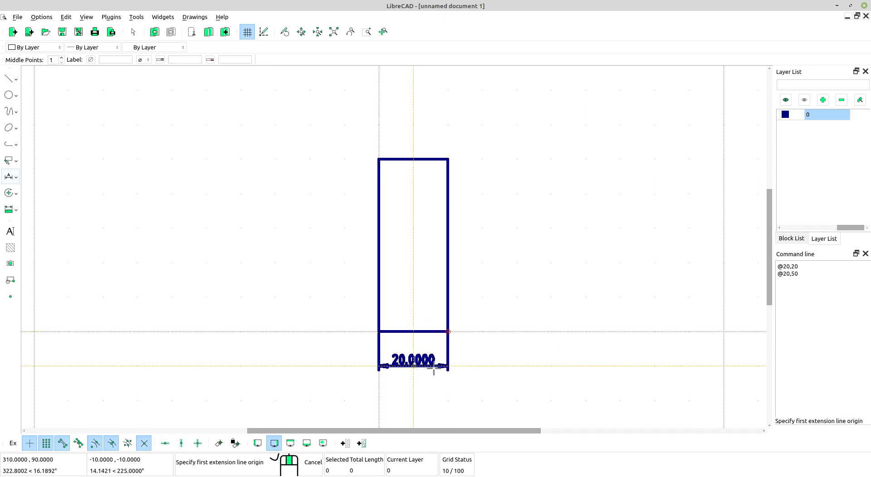
scroll(408, 371, "up", 5)
scroll(504, 368, "down", 3)
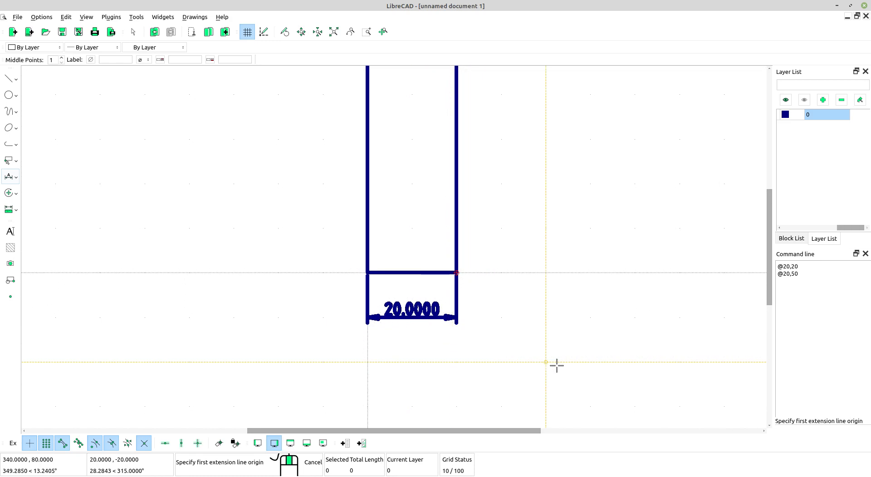
Add a vertical dimension to the small rectangle's left edge, placing the dimension line 30 units to its left, and end the command
middle_click_drag(556, 365, 524, 380)
left_click(16, 177)
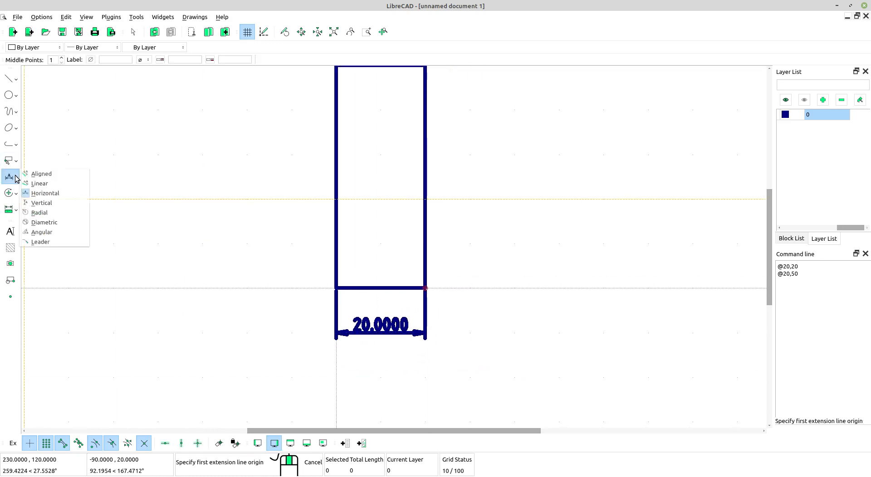
left_click(46, 207)
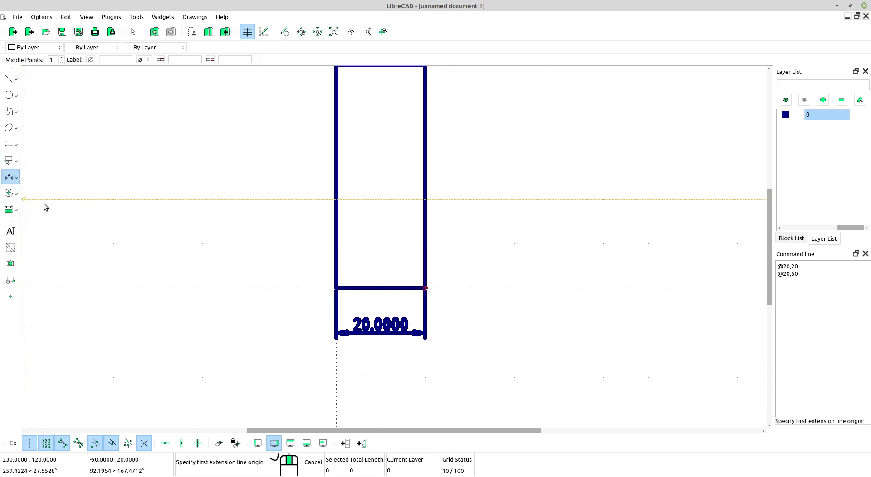
scroll(295, 150, "down", 2)
left_click(338, 117)
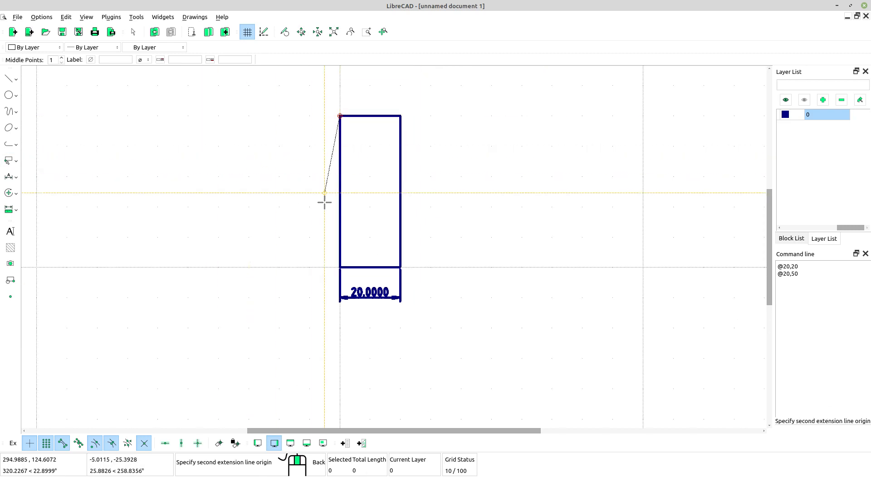
left_click(338, 265)
left_click(267, 245)
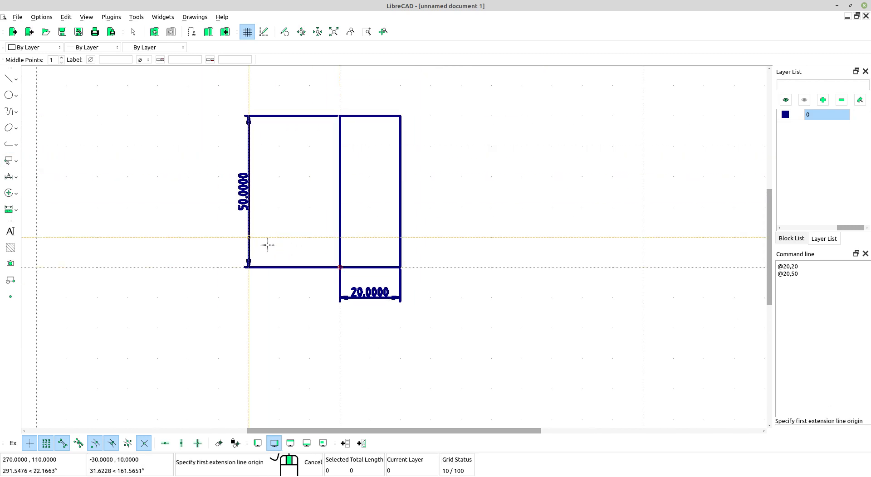
scroll(376, 210, "down", 2)
right_click(465, 202)
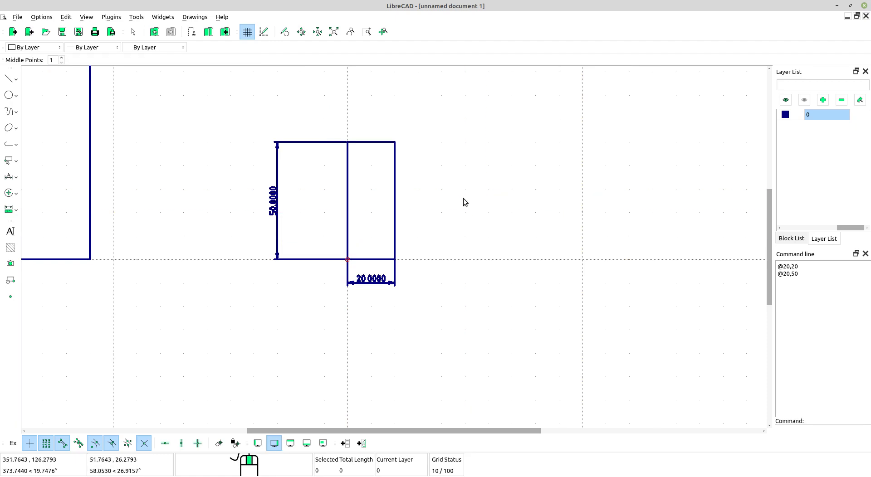
scroll(386, 263, "down", 2)
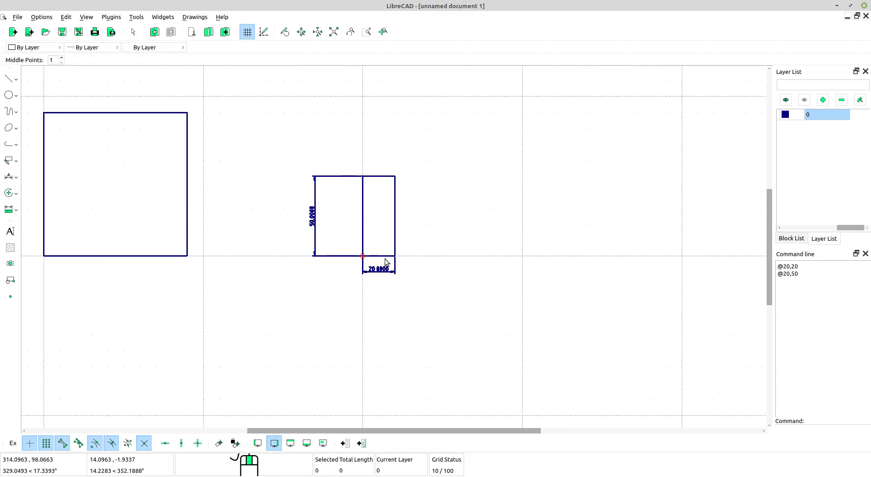
left_click(10, 79)
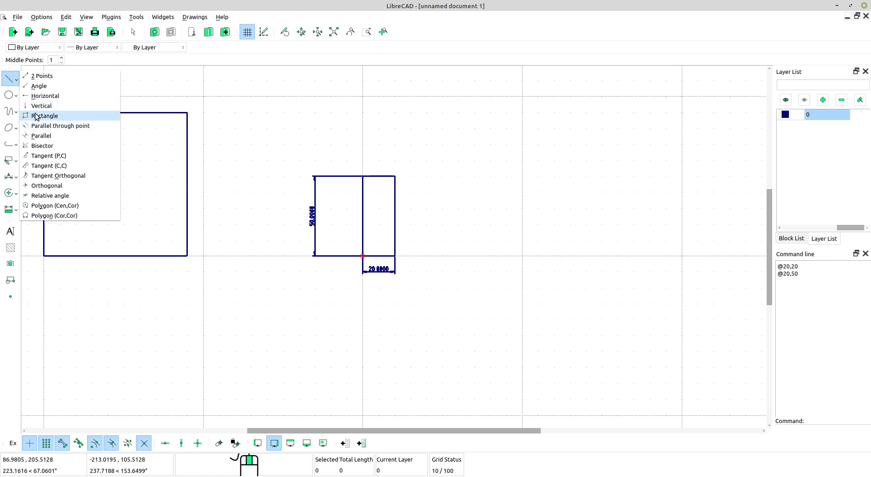
left_click(55, 118)
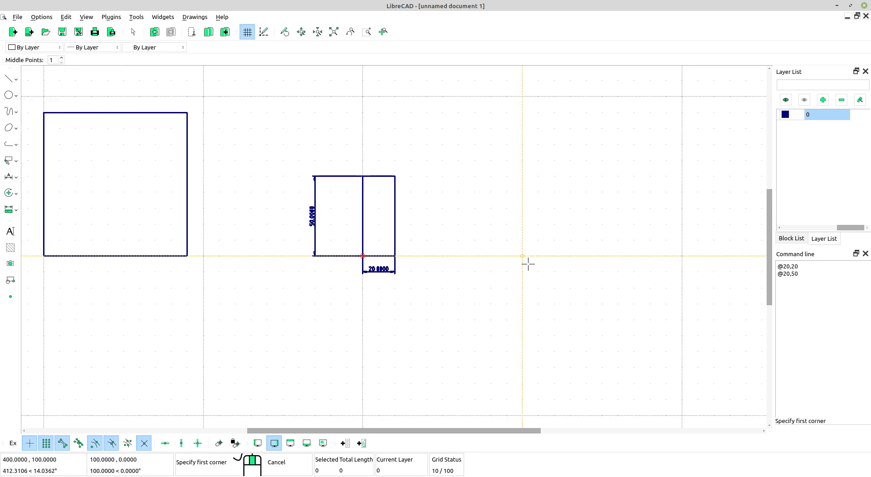
middle_click_drag(523, 269, 354, 267)
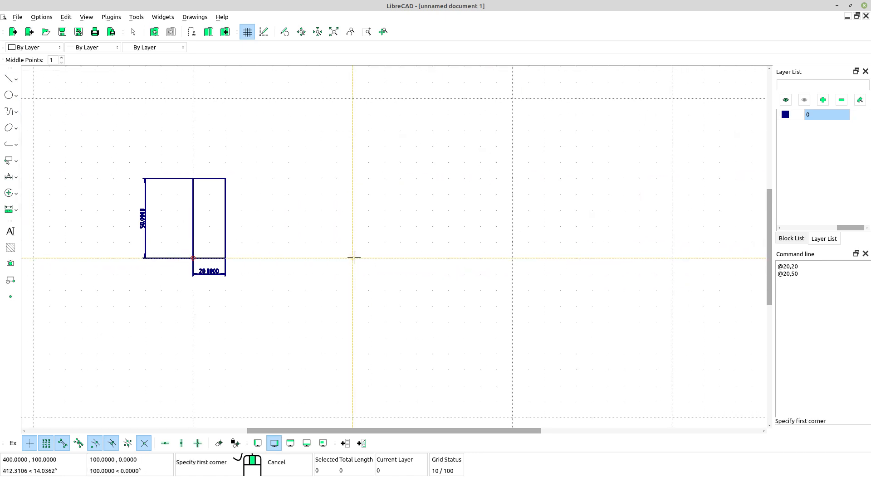
left_click(352, 258)
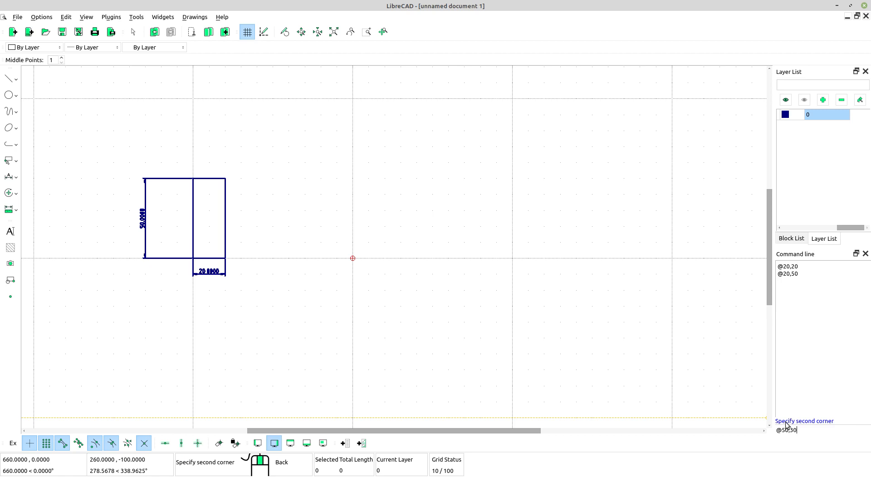
key("Return")
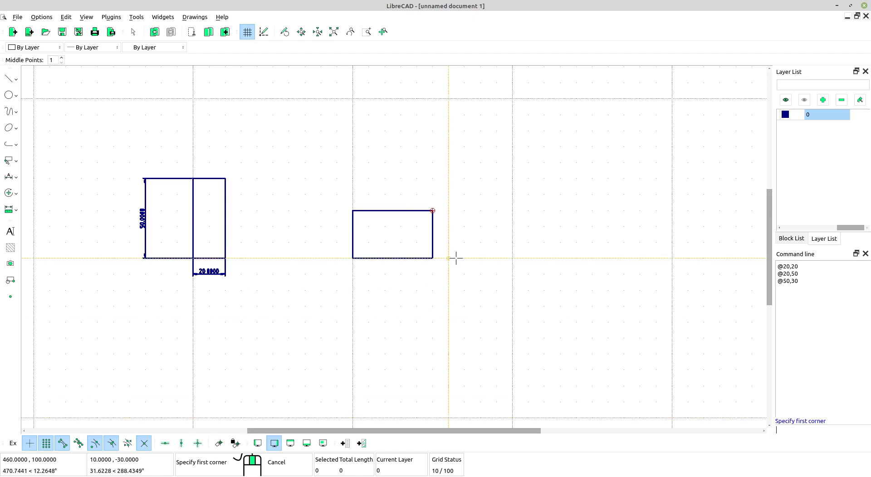
scroll(404, 240, "up", 5)
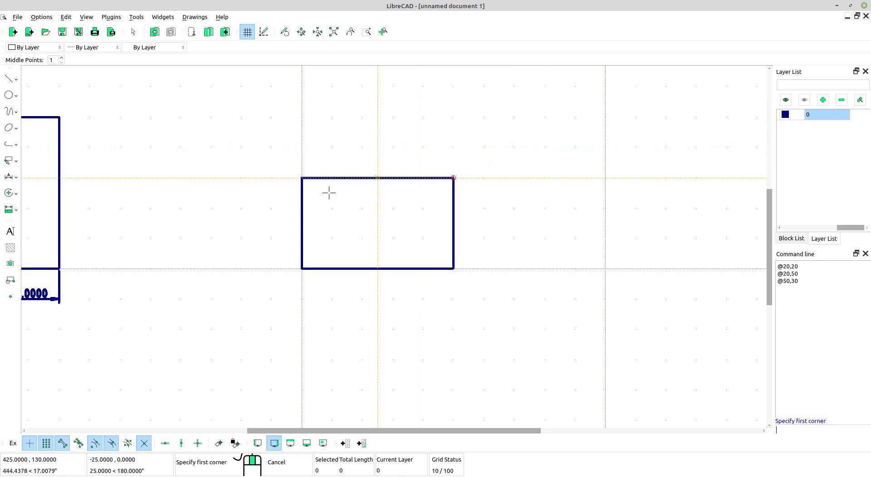
key("Escape")
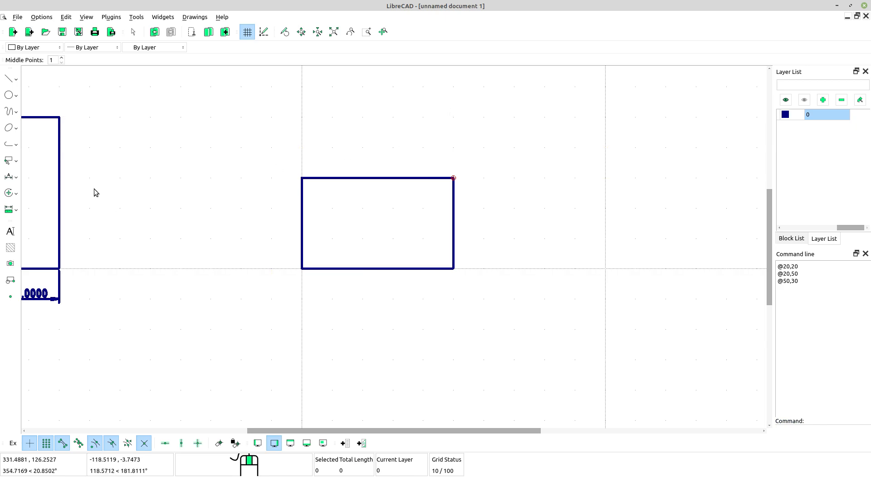
Start the Horizontal line command and move its options toolbar up beside the pen attribute selectors
scroll(114, 185, "down", 3)
mouse_move(284, 202)
middle_mouse_down()
mouse_move(306, 214)
mouse_move(408, 222)
middle_mouse_up()
scroll(409, 221, "down", 5)
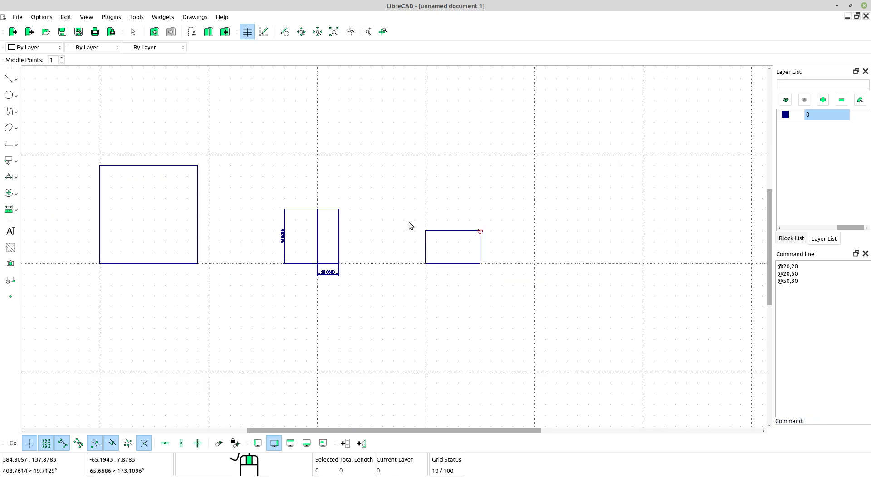
scroll(287, 239, "up", 2)
middle_click_drag(287, 240, 295, 284)
scroll(218, 222, "down", 3)
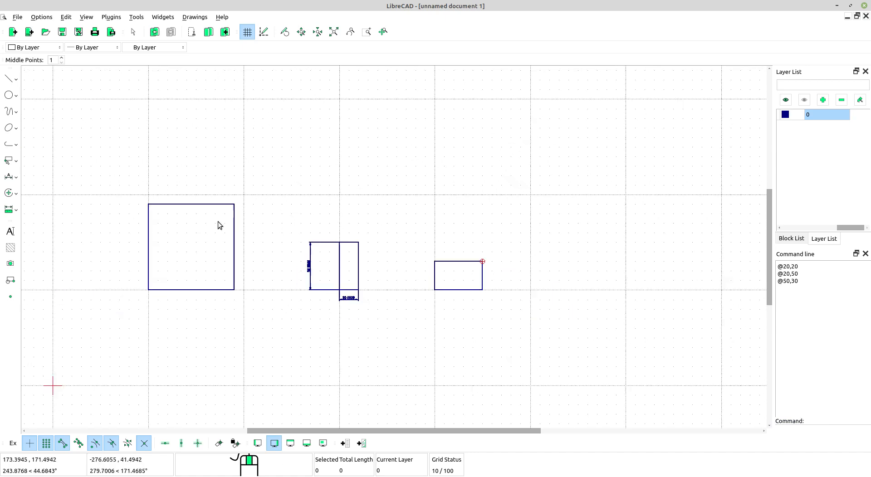
scroll(218, 222, "down", 1)
middle_click_drag(218, 223, 282, 235)
left_click(9, 80)
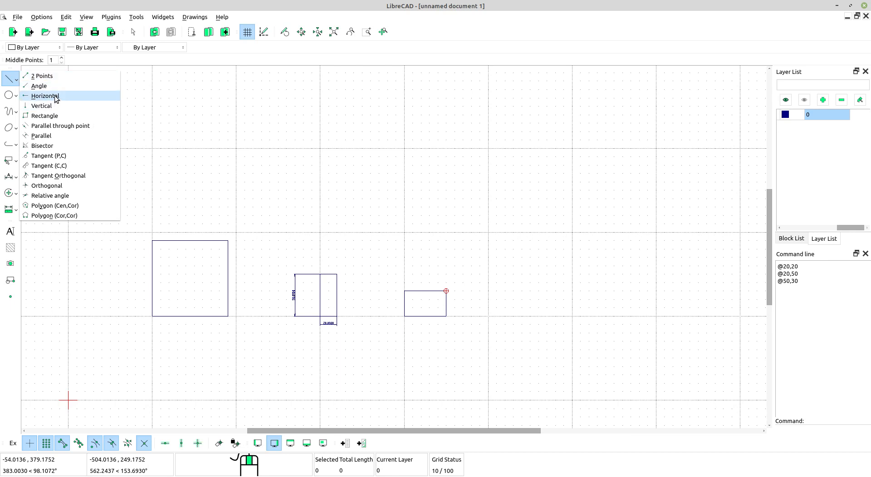
left_click(45, 96)
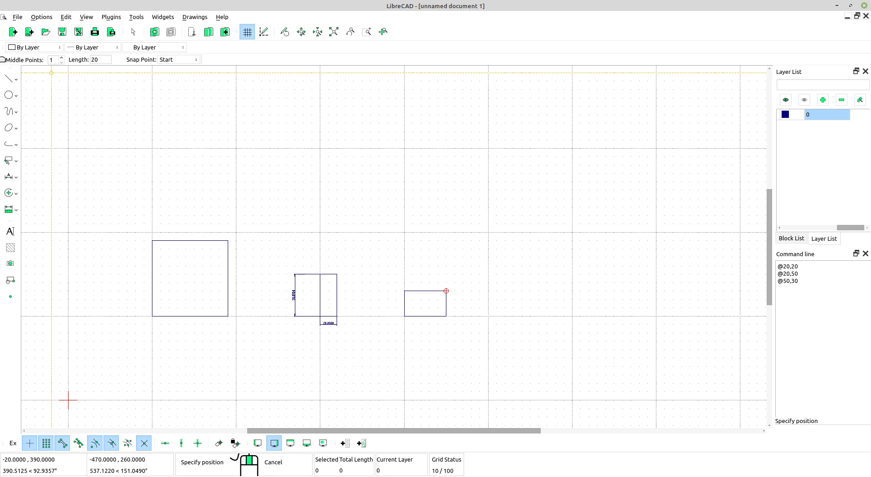
left_click_drag(1, 60, 192, 47)
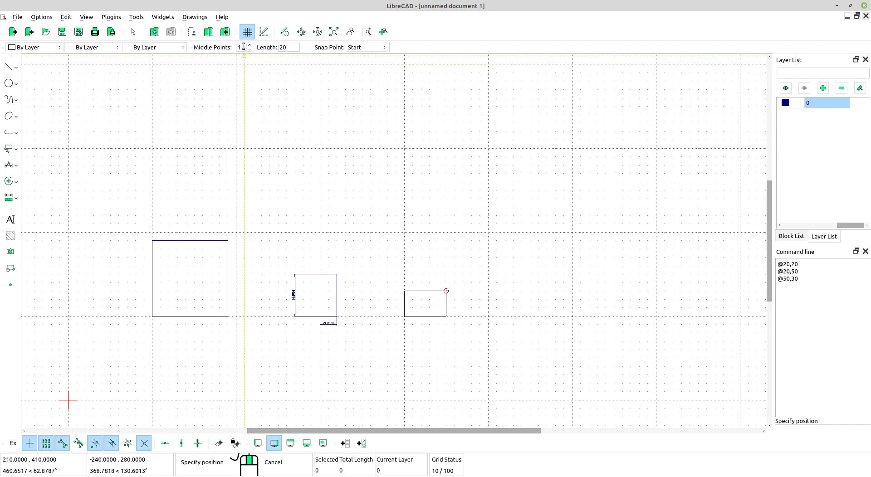
Draw a horizontal line of length 30 starting at grid point 300,200, above the small dimensioned rectangle
double_click(284, 47)
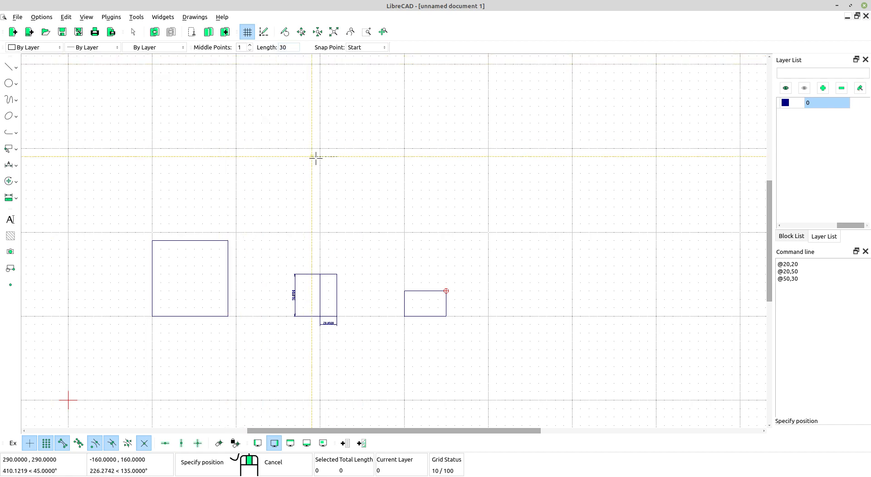
scroll(328, 148, "up", 5)
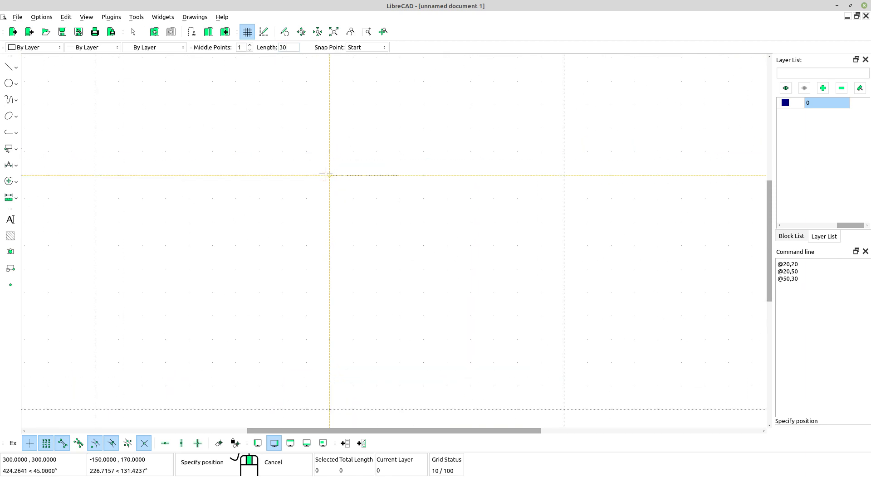
scroll(457, 282, "down", 2)
scroll(305, 311, "up", 2)
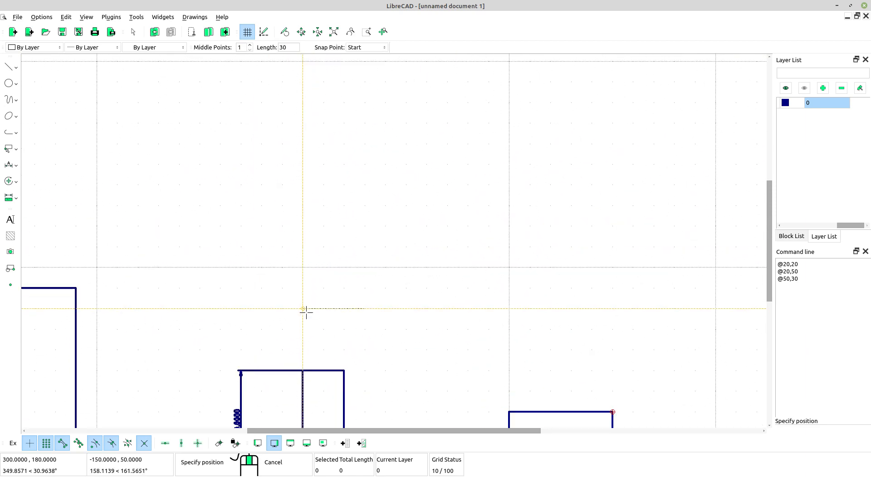
left_click(255, 194)
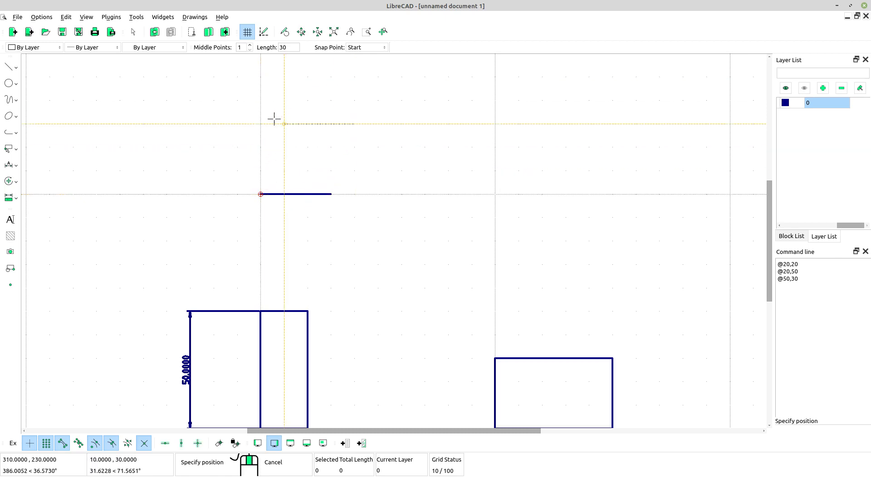
Draw two vertical lines of length 15 with snap point Start, rising from both ends of the horizontal line
left_click(11, 69)
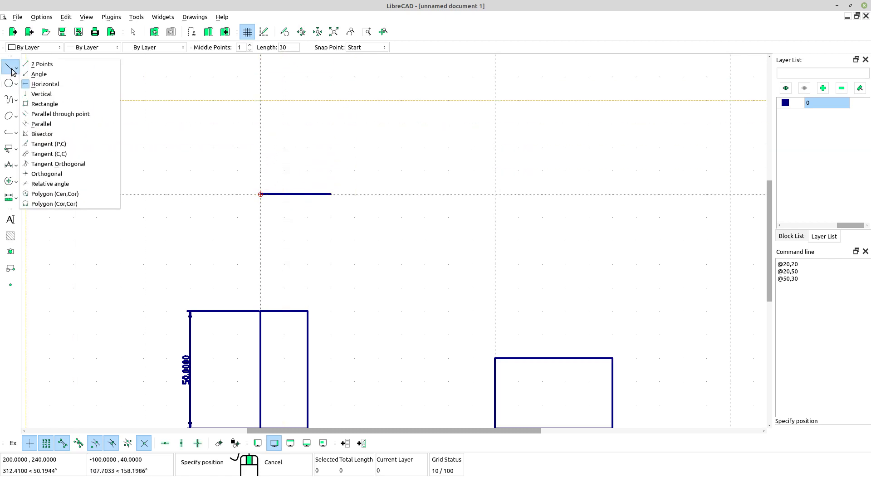
left_click(49, 95)
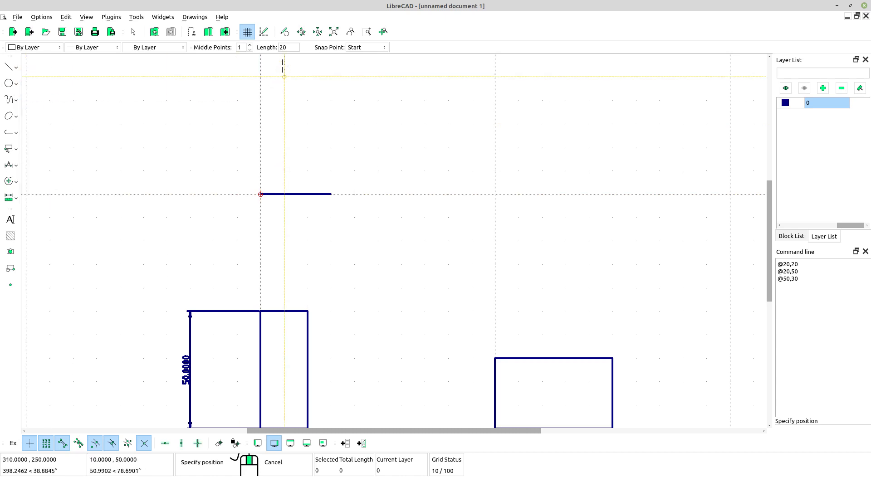
left_click_drag(292, 48, 274, 45)
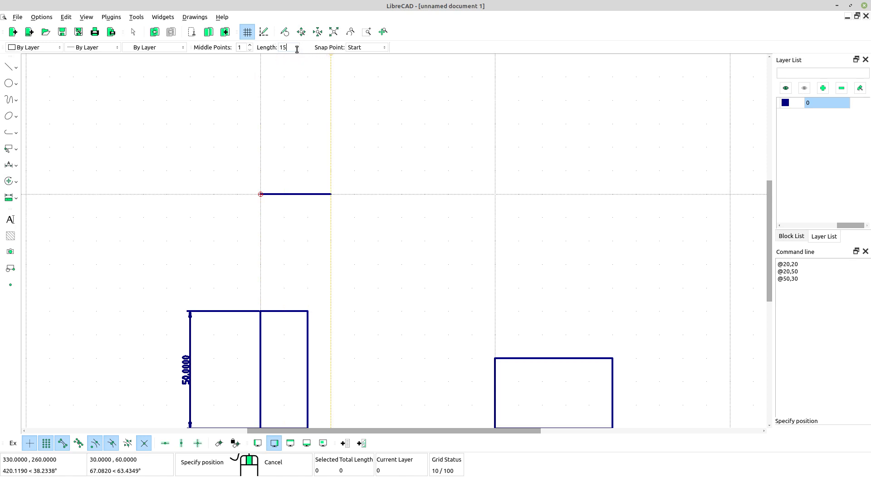
left_click(378, 48)
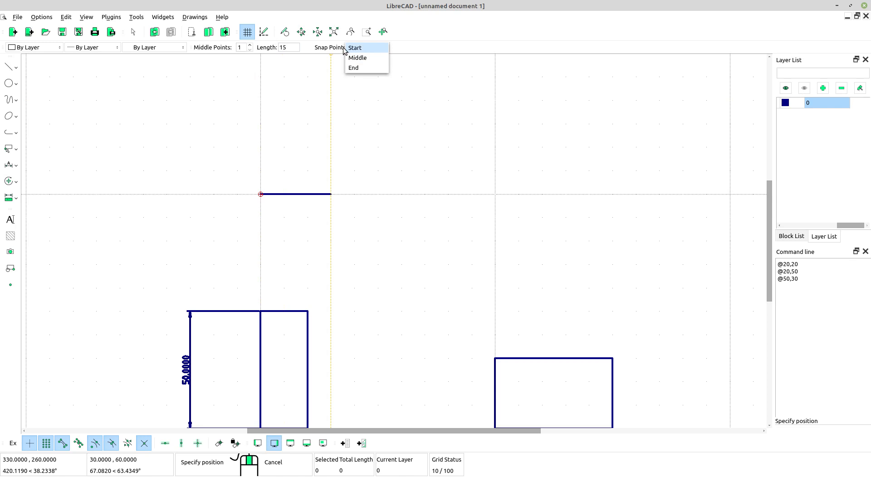
left_click(355, 48)
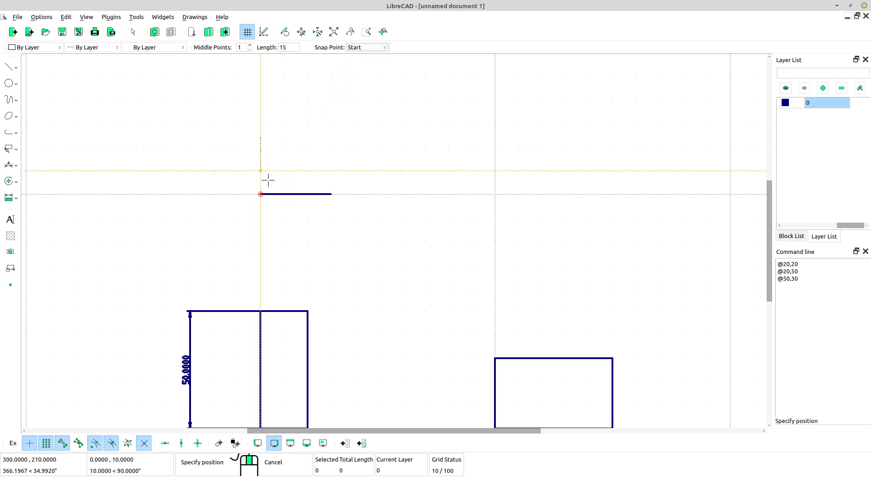
scroll(288, 169, "up", 2)
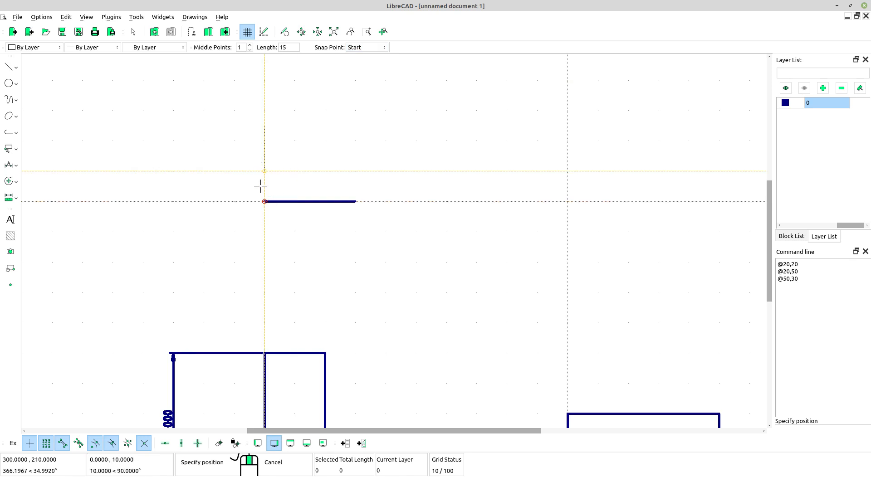
left_click(264, 202)
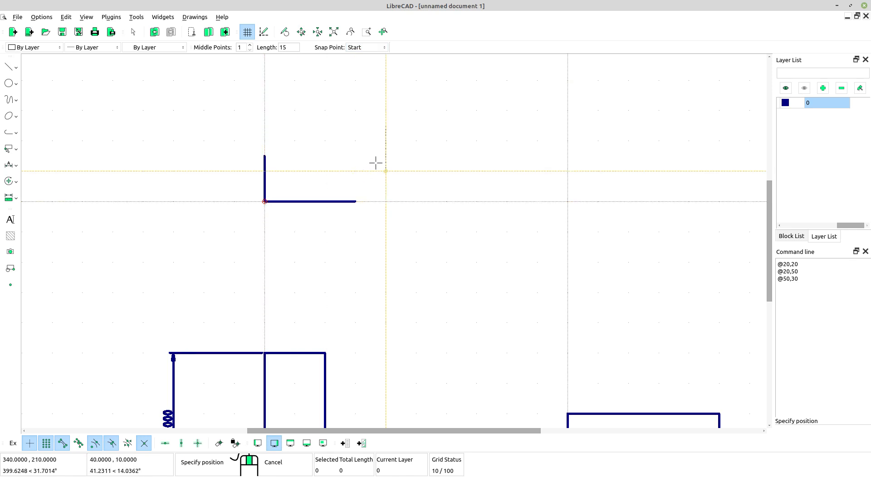
left_click(355, 201)
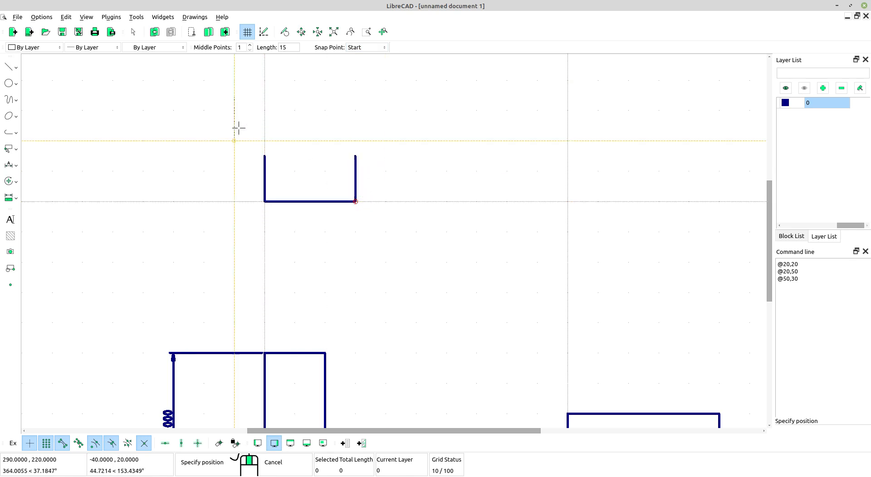
Draw a horizontal line of length 30 with snap point End from the right vertical line's upper end, and end the command
left_click(12, 68)
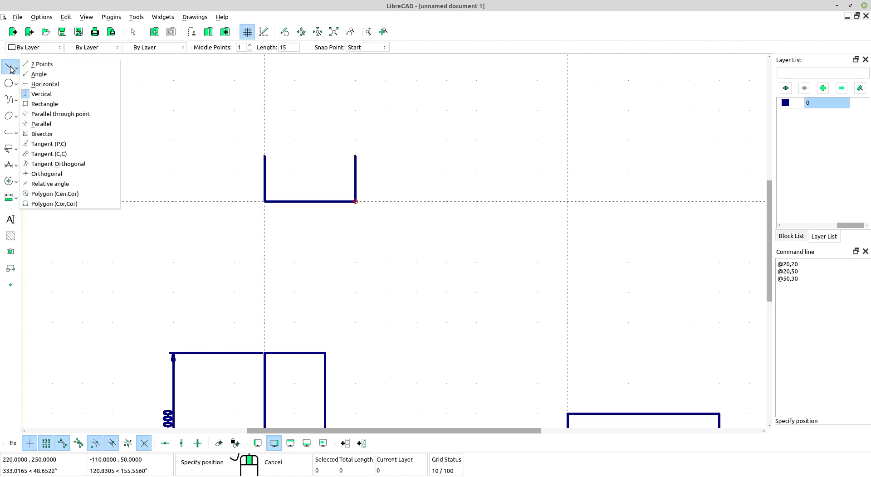
left_click(45, 84)
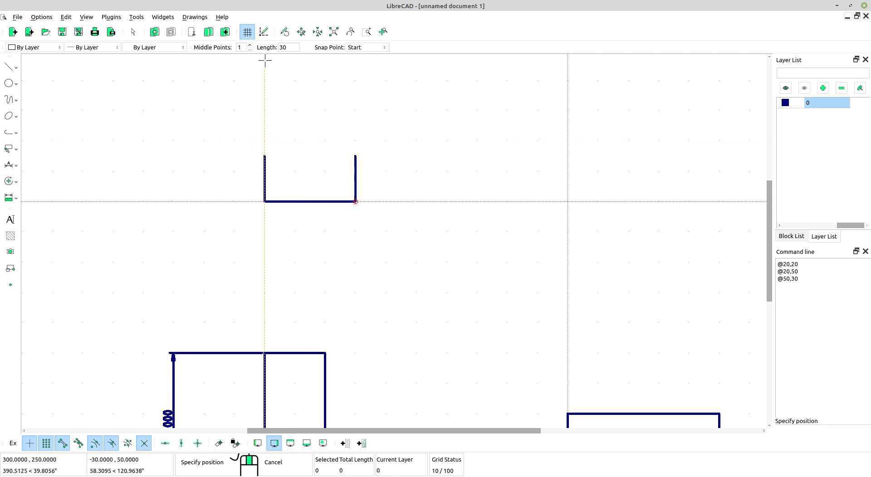
left_click_drag(290, 48, 276, 42)
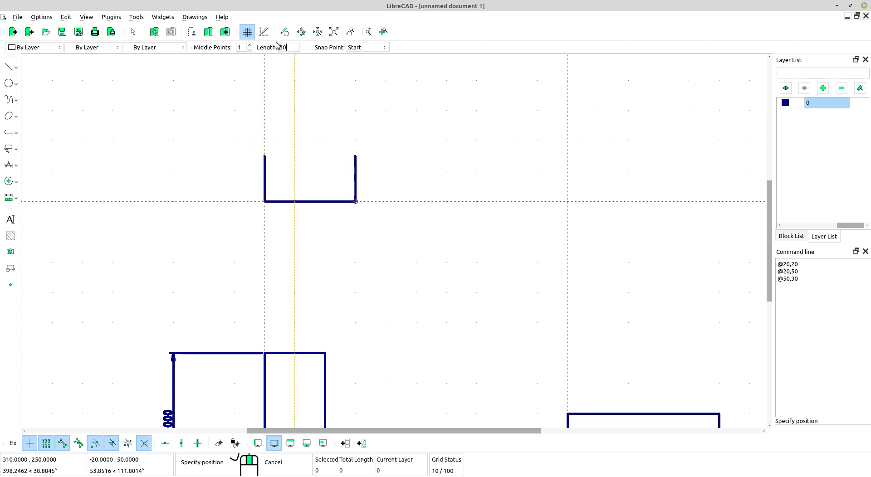
left_click(370, 47)
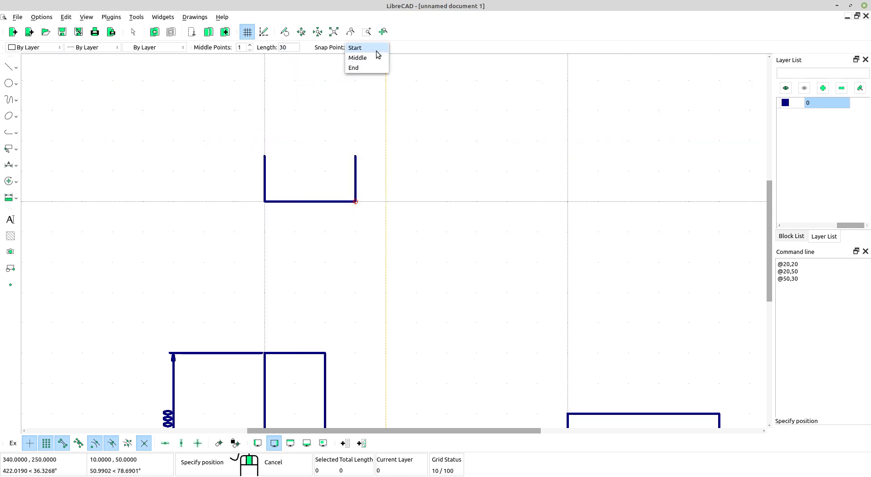
left_click(353, 68)
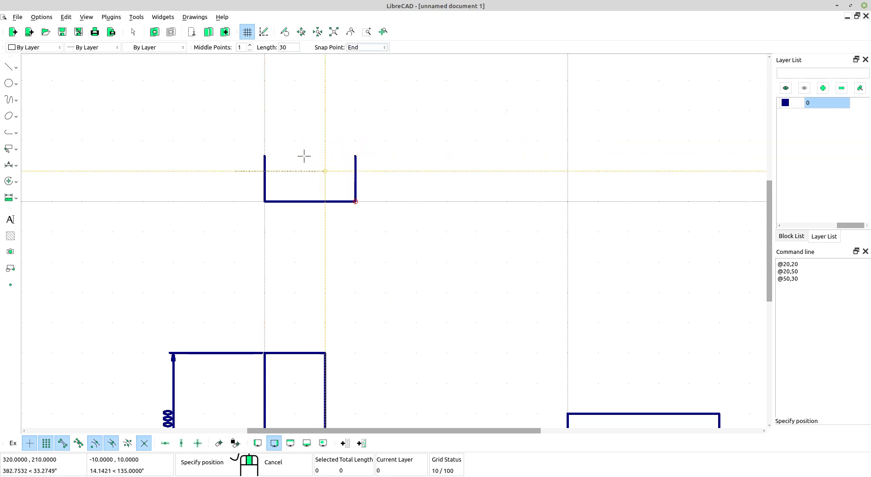
scroll(341, 152, "up", 2)
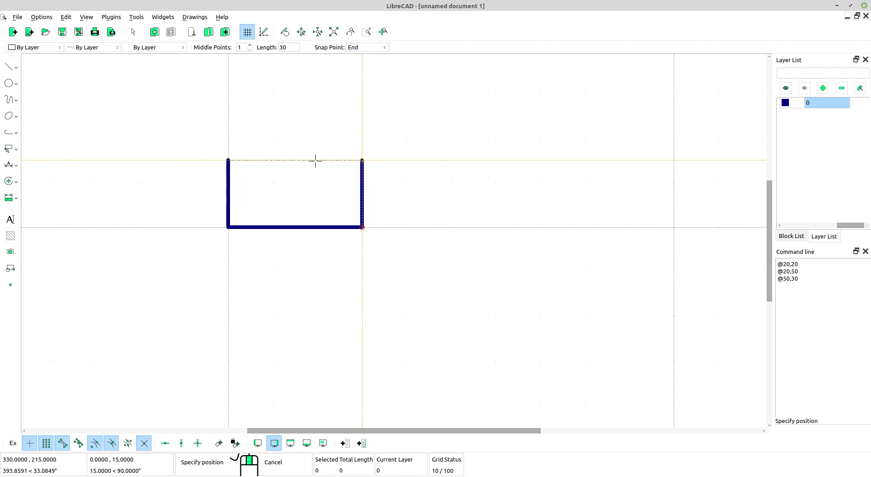
left_click(362, 160)
scroll(439, 156, "down", 3)
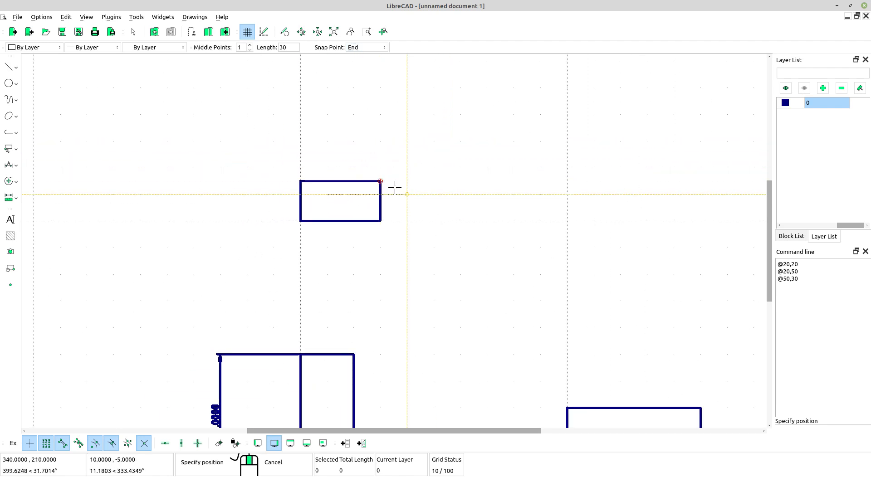
scroll(395, 168, "up", 2)
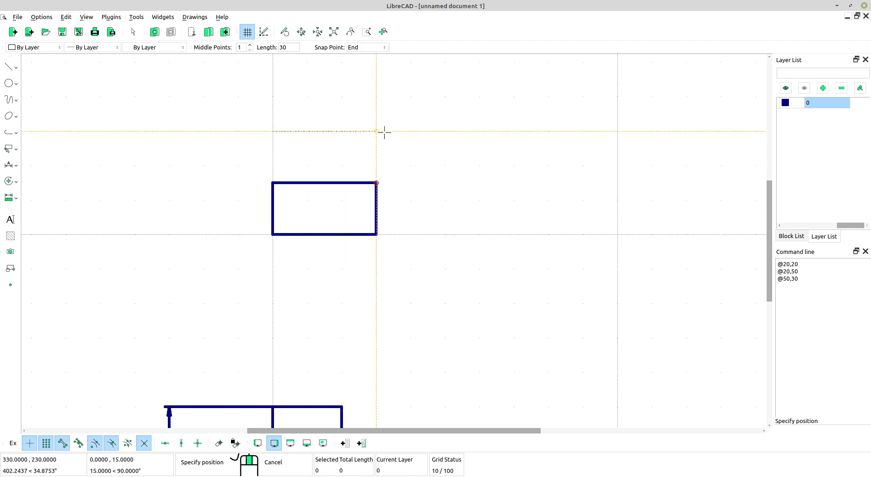
right_click(377, 131)
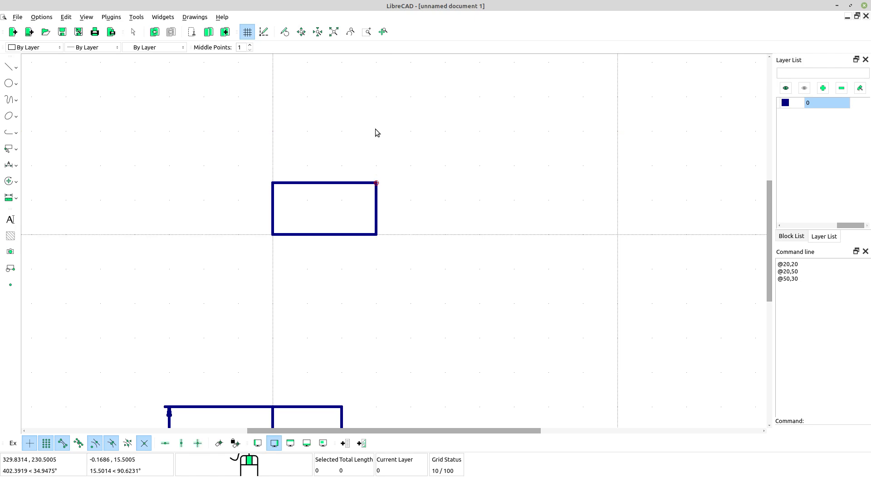
Select only the top line of the rectangle built from separate lines, and clear the selection
scroll(360, 171, "down", 7)
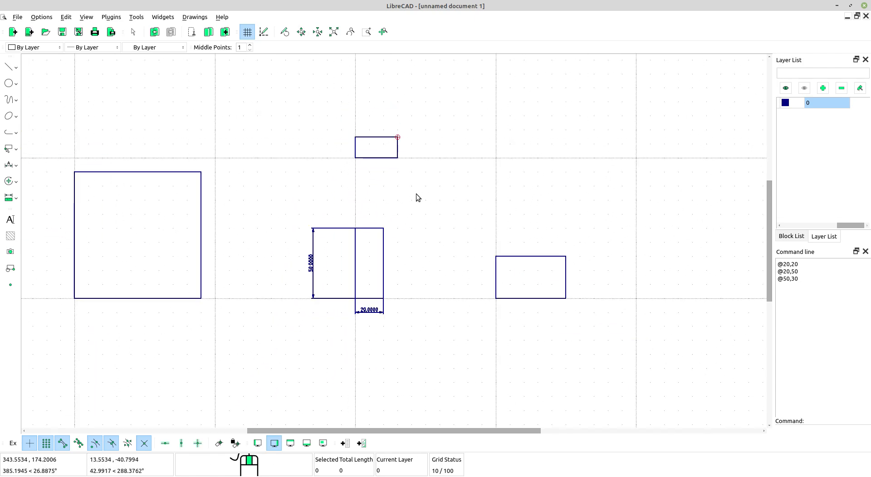
middle_click_drag(382, 206, 407, 193)
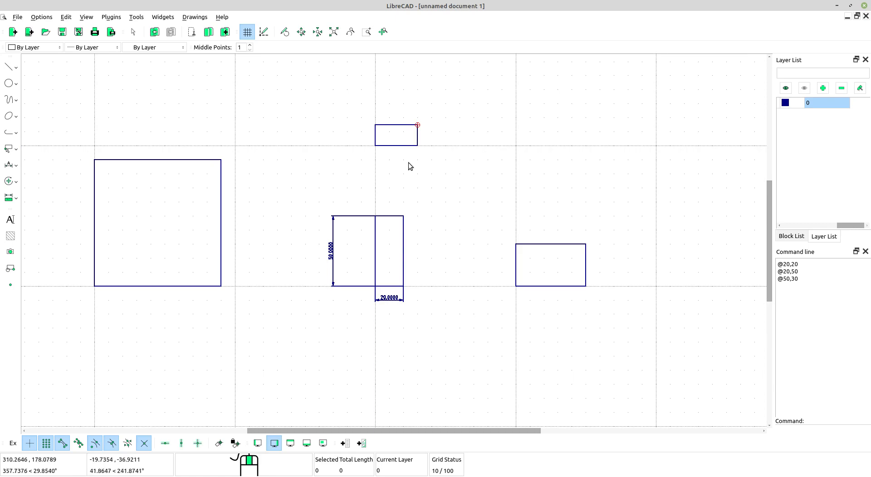
scroll(408, 163, "up", 2)
middle_click_drag(408, 163, 428, 192)
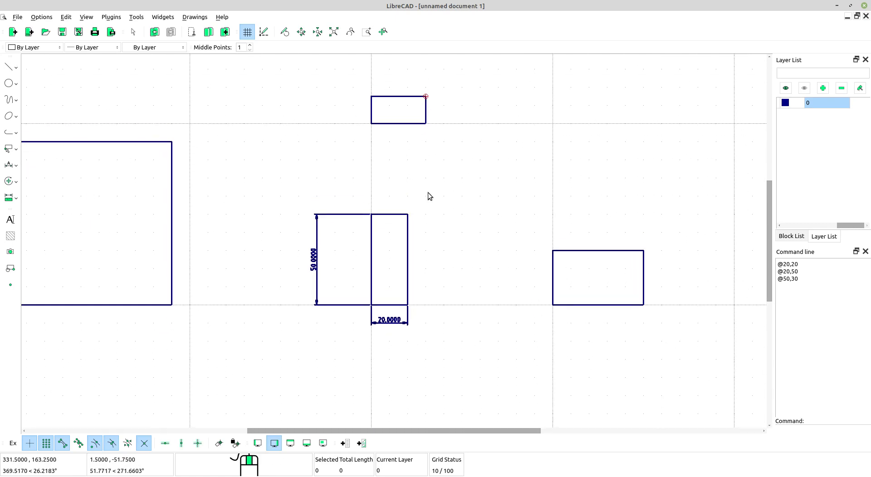
scroll(396, 113, "up", 2)
scroll(426, 121, "up", 1)
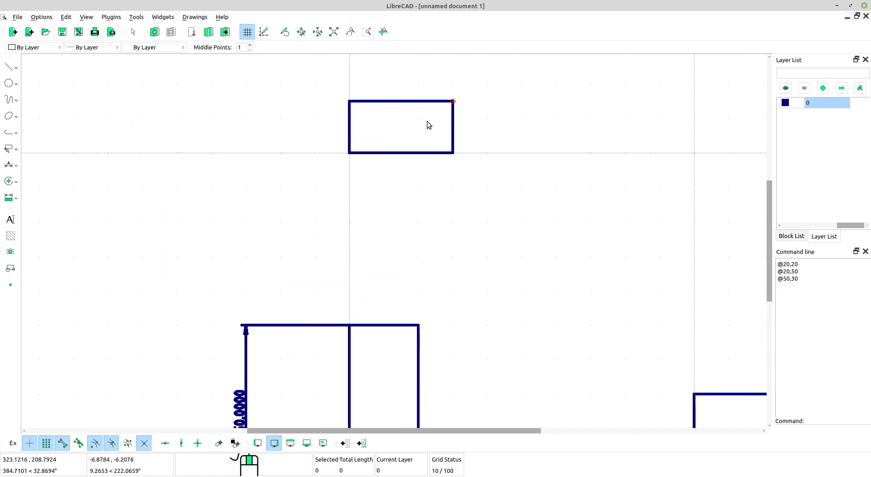
left_click(417, 101)
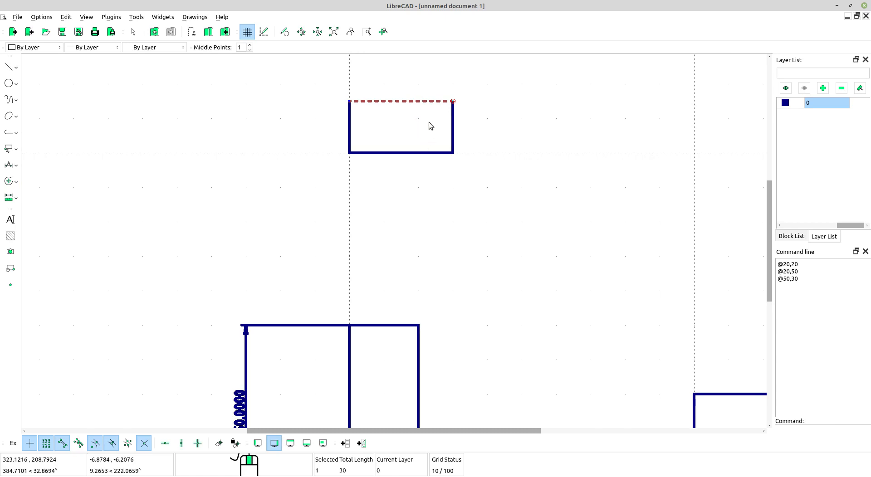
key("Escape")
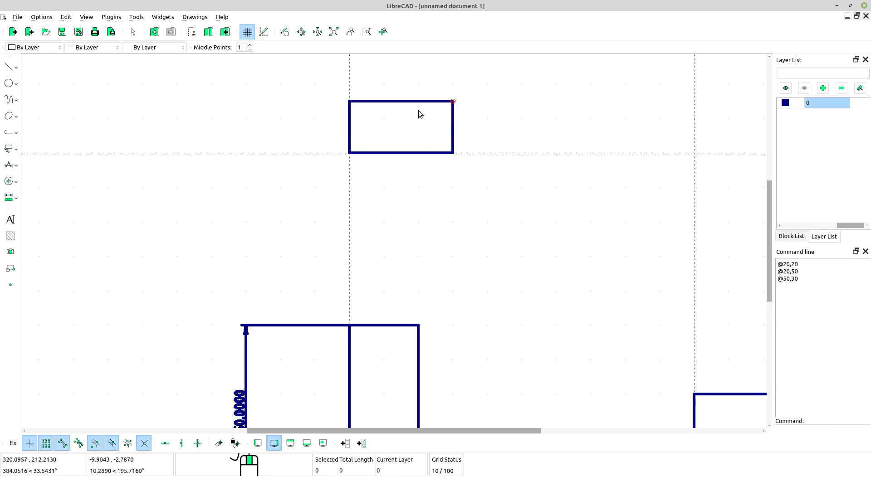
Select only the bottom line of the rectangle built from separate lines, and deselect it
scroll(416, 118, "up", 2)
scroll(461, 257, "down", 2)
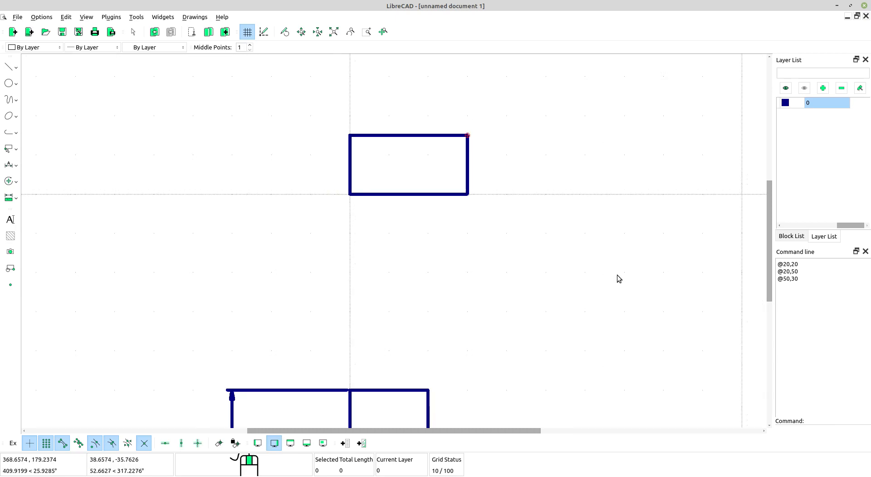
left_click_drag(454, 249, 443, 200)
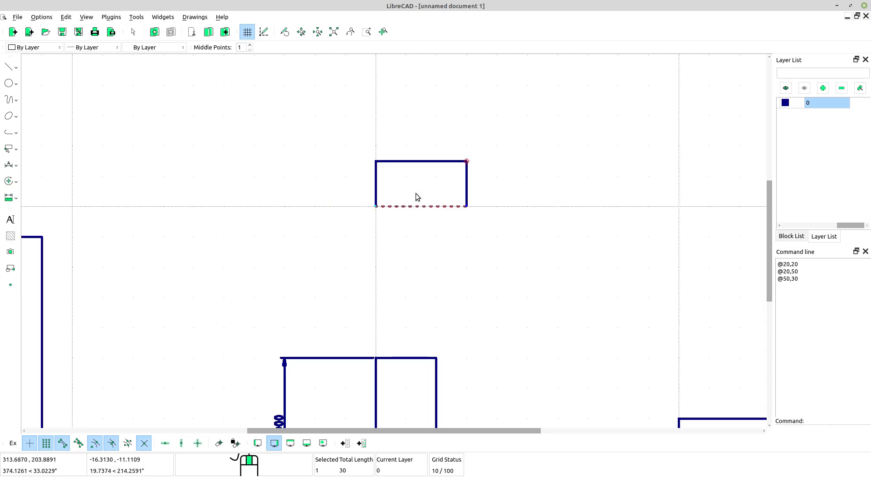
scroll(383, 208, "up", 2)
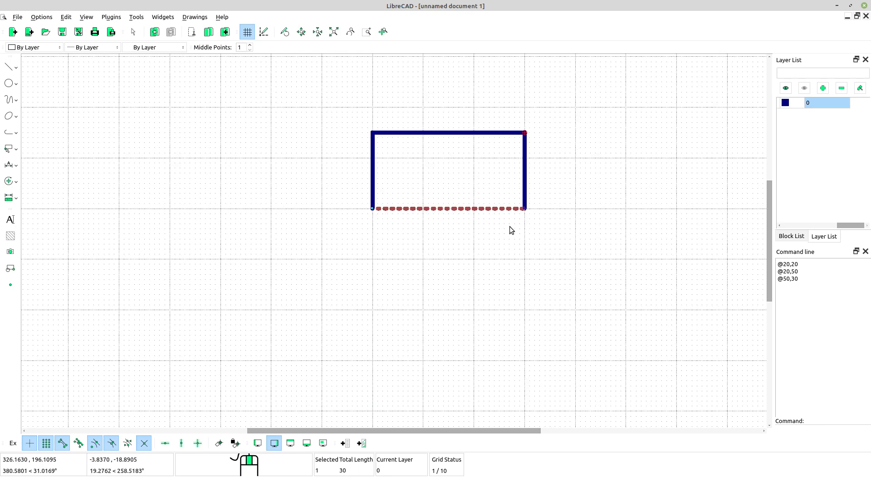
scroll(410, 104, "down", 8)
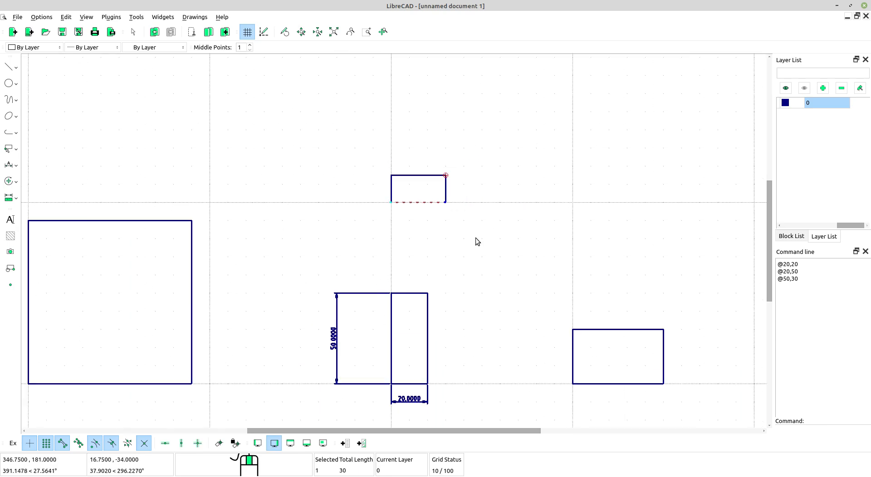
middle_click_drag(475, 238, 453, 192)
scroll(363, 144, "up", 3)
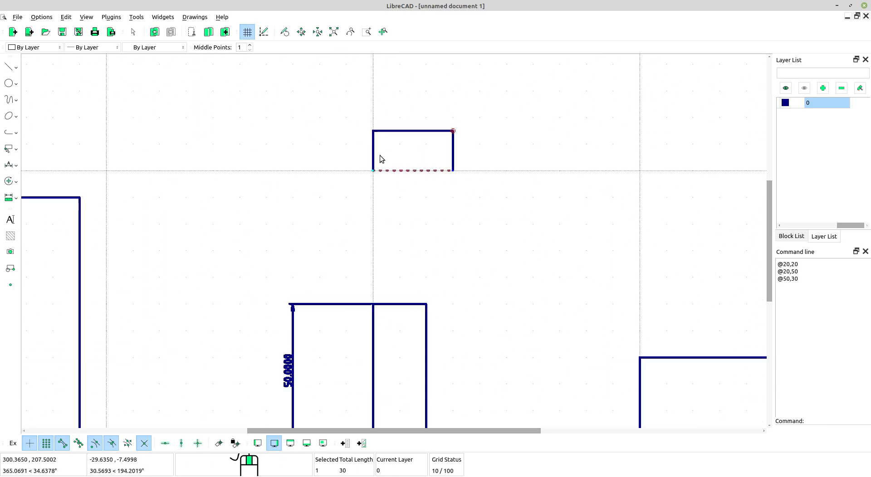
left_click(417, 176)
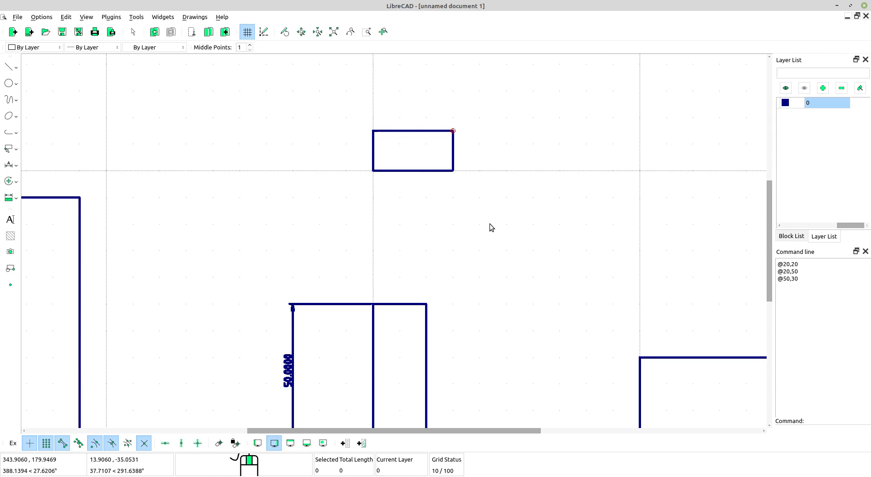
Select the large square, the small upper rectangle's bottom line, the dimensioned rectangle without its dimensions, and the rectangle at 400,100
middle_click_drag(490, 227, 508, 196)
scroll(430, 233, "down", 3)
middle_click_drag(389, 216, 414, 197)
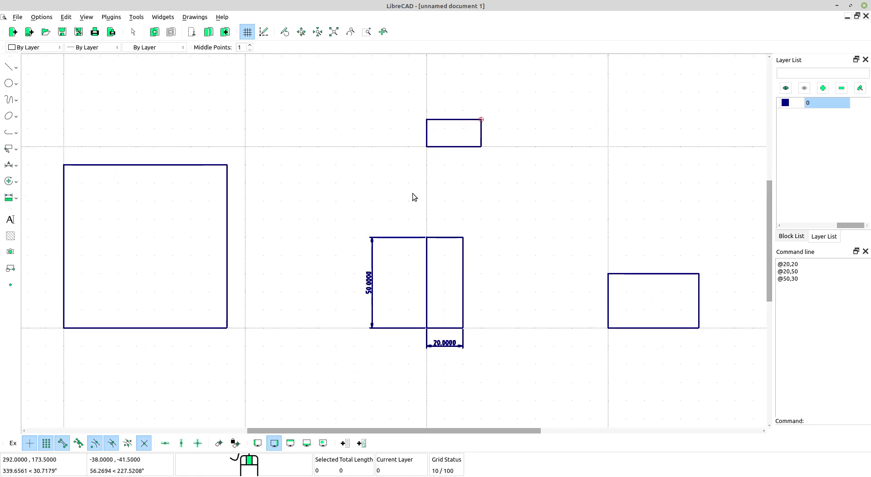
middle_click_drag(445, 286, 412, 240)
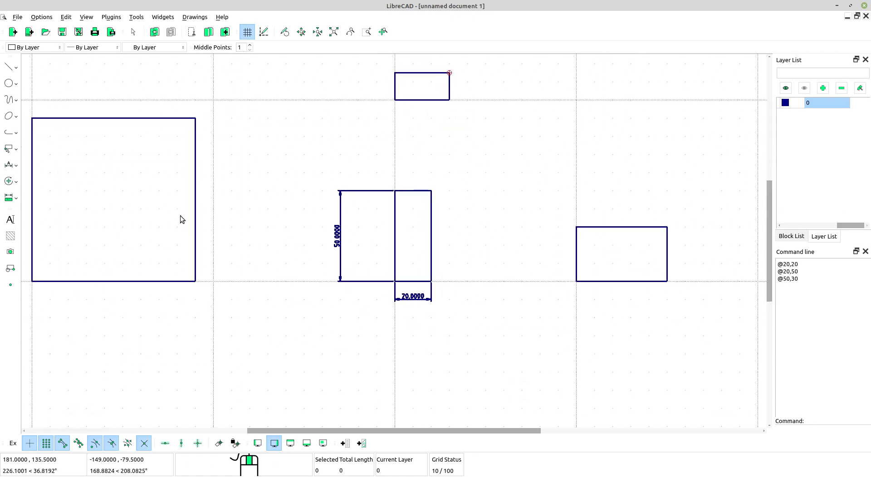
middle_click_drag(188, 210, 196, 204)
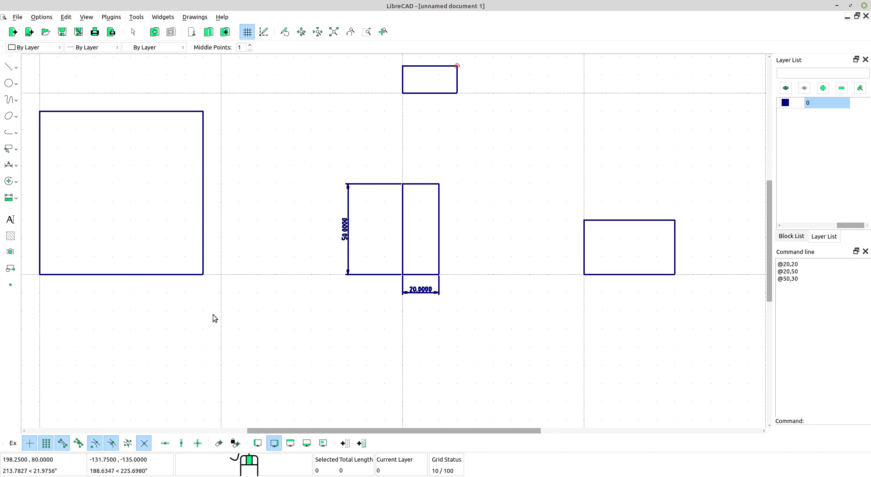
left_click_drag(167, 330, 191, 340)
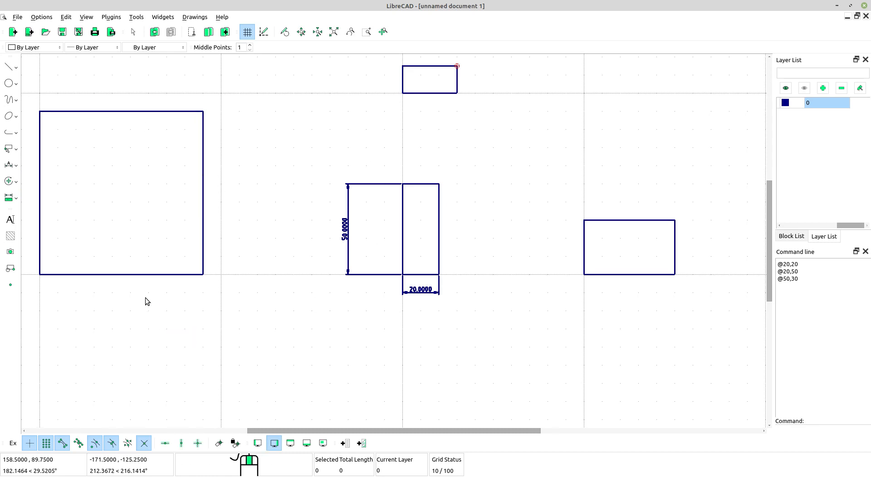
left_click_drag(155, 315, 115, 253)
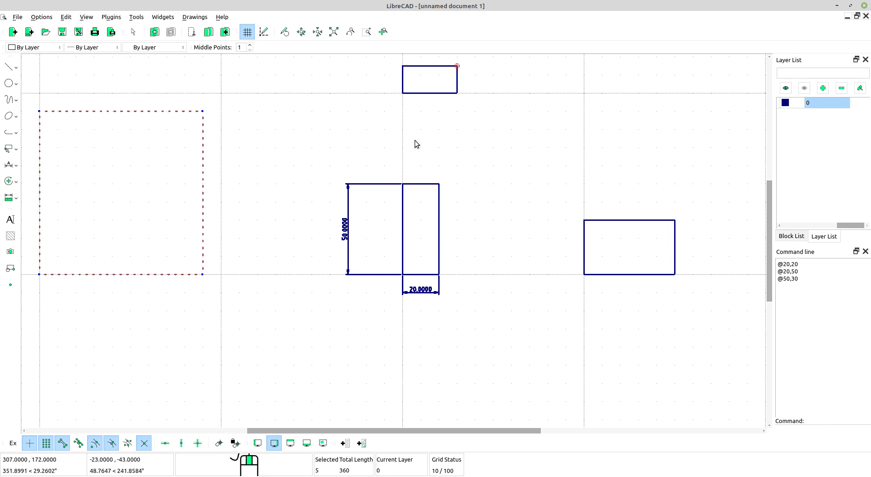
left_click(434, 86)
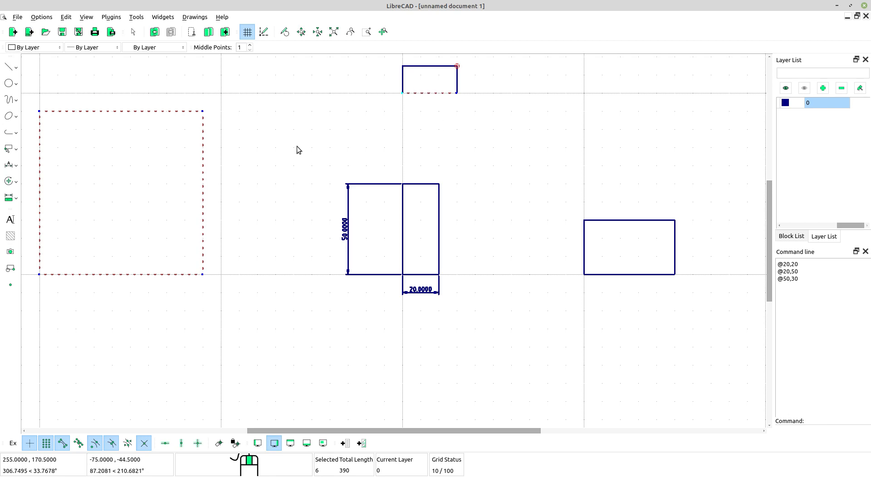
left_click_drag(413, 226, 394, 214)
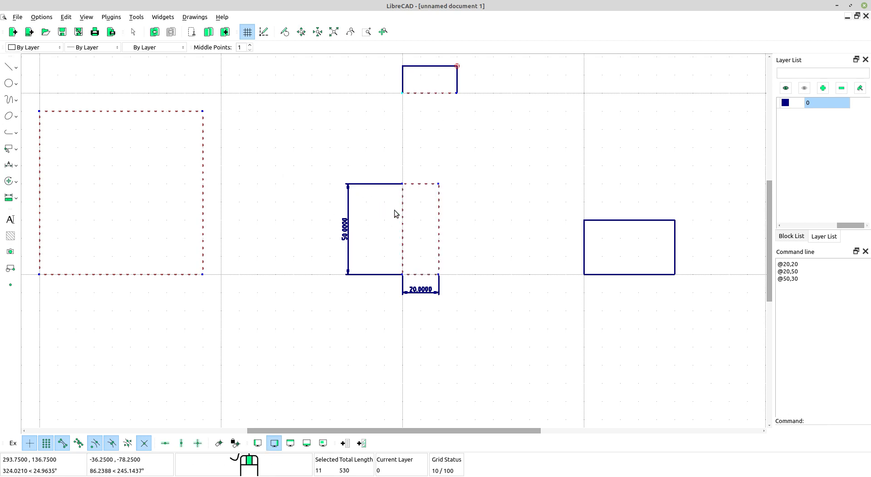
left_click_drag(604, 252, 578, 239)
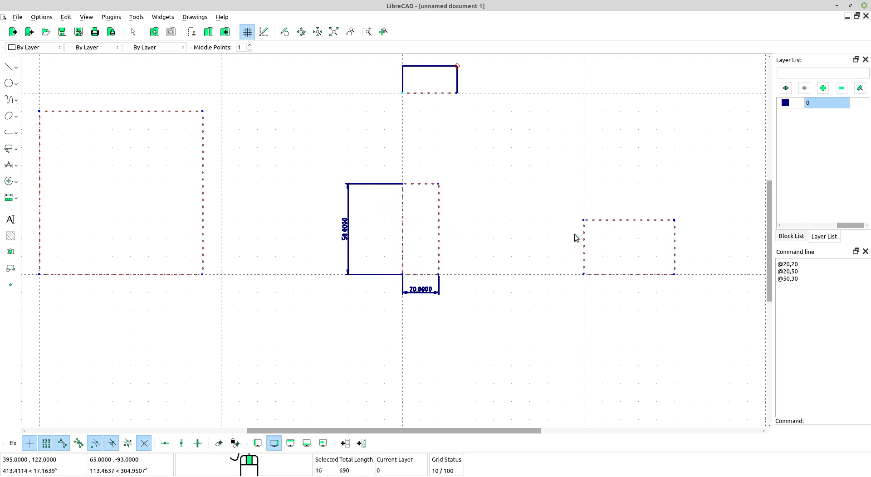
Compare the wholly selected rectangles with the singly selected line of the upper rectangle, and clear the whole selection
middle_click_drag(455, 187, 469, 171)
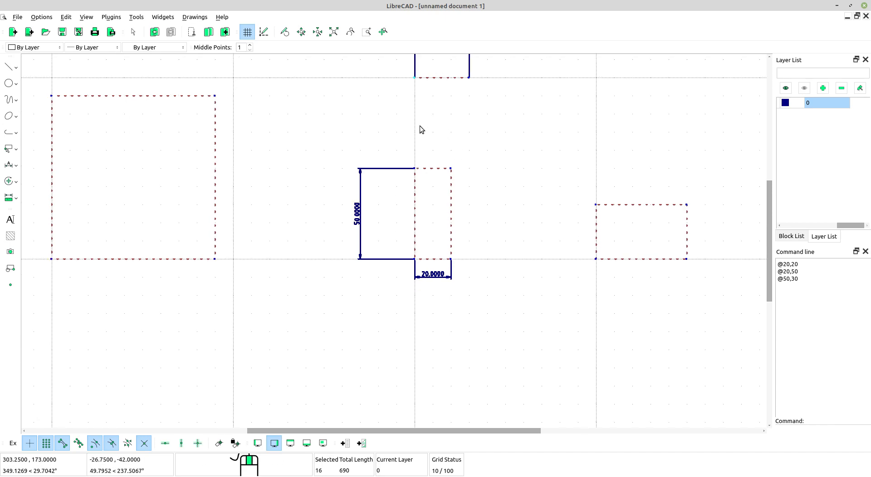
middle_click_drag(418, 128, 431, 155)
scroll(426, 112, "up", 2)
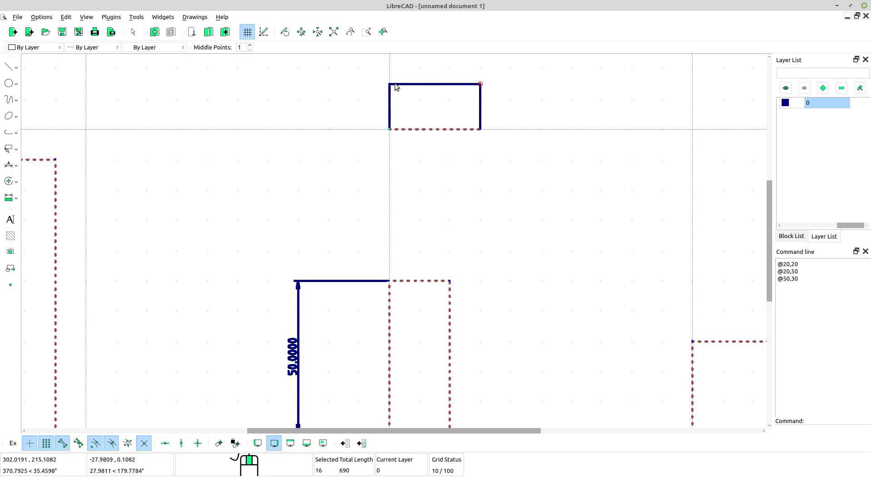
scroll(413, 191, "down", 2)
mouse_move(399, 191)
middle_mouse_down()
mouse_move(387, 184)
mouse_move(393, 178)
middle_mouse_up()
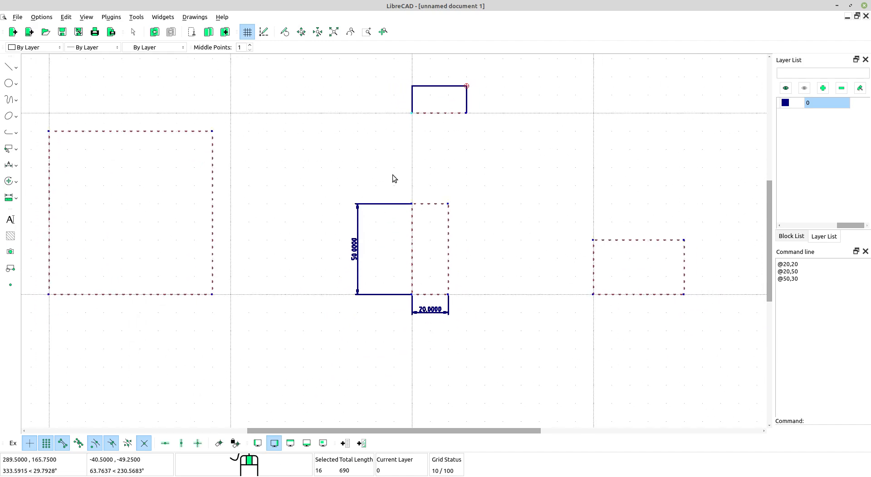
key("Escape")
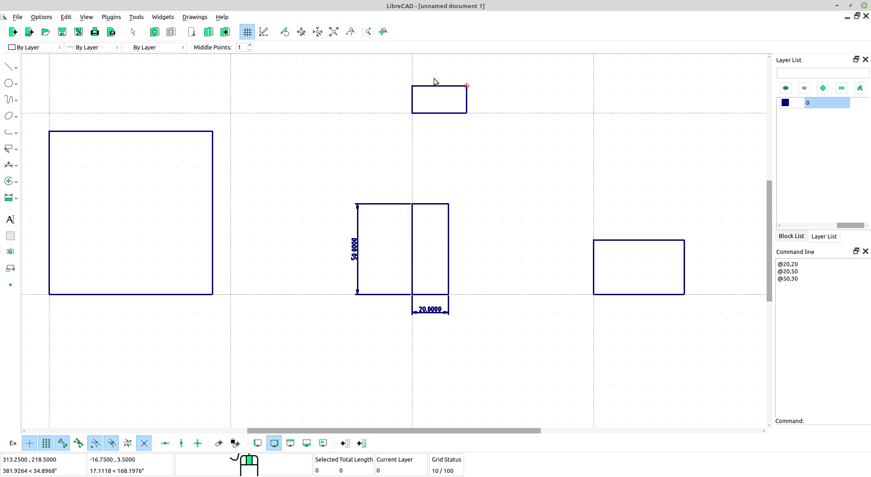
Delete the bottom line of the small upper rectangle built from separate lines
scroll(427, 91, "up", 1)
left_click(439, 116)
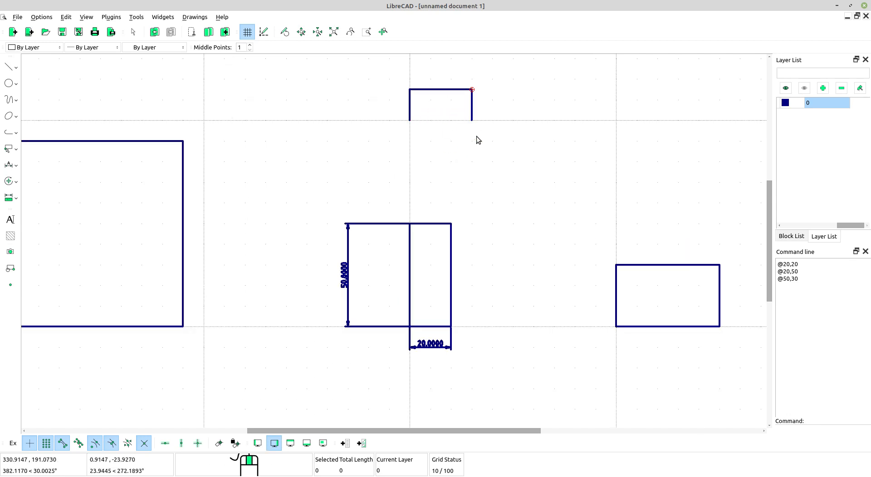
middle_click_drag(285, 320, 369, 263)
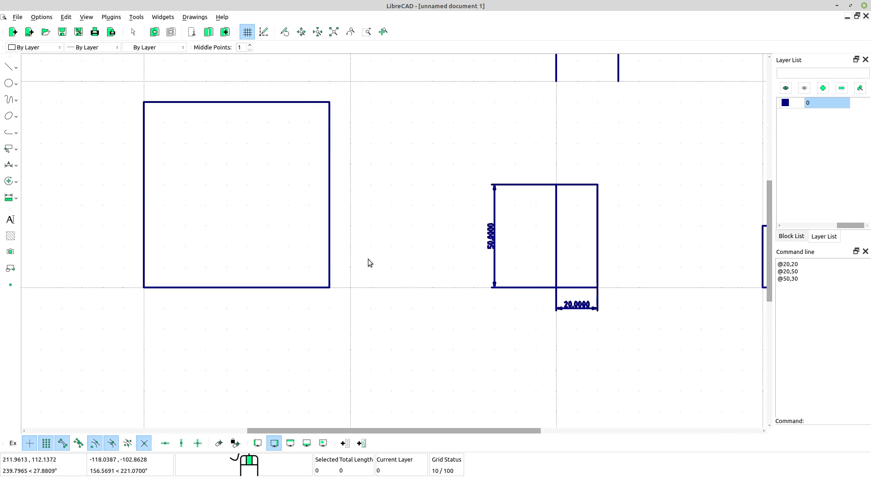
Delete the whole large square by selecting across its edge
left_click_drag(349, 235, 316, 212)
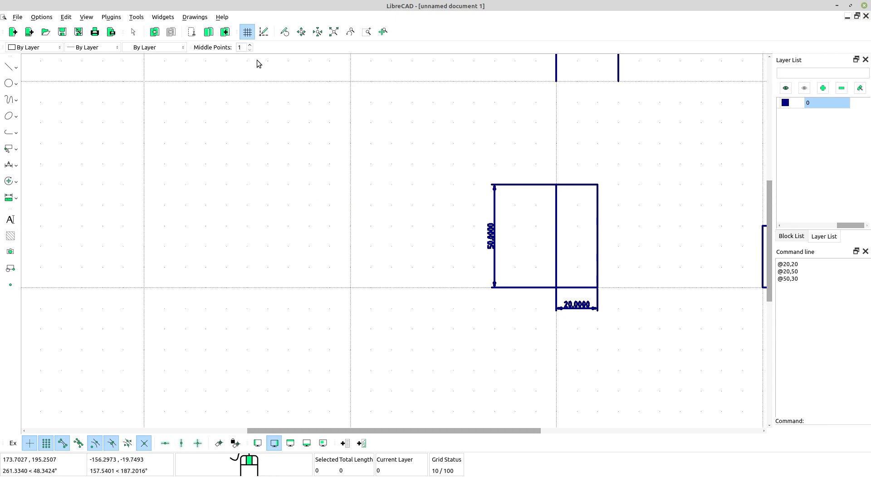
scroll(520, 225, "down", 3)
middle_click_drag(608, 243, 577, 245)
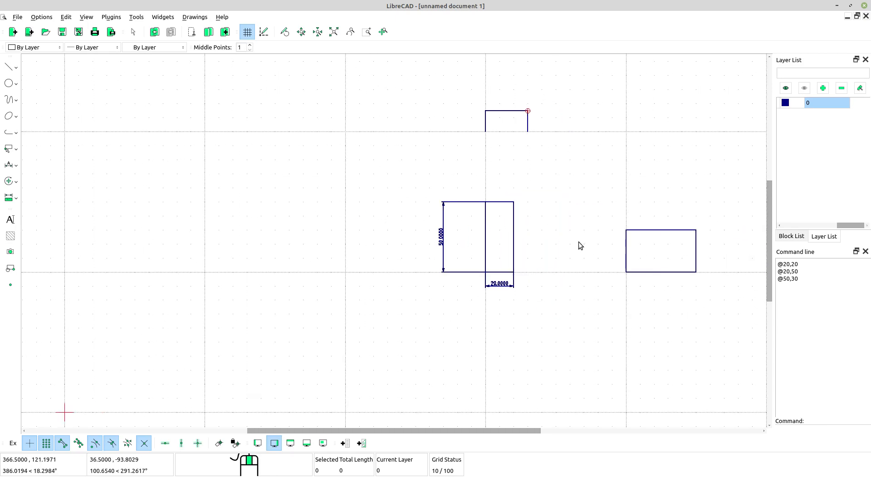
Undo the deletions of the large square and the small upper rectangle's bottom line
key("ctrl+z")
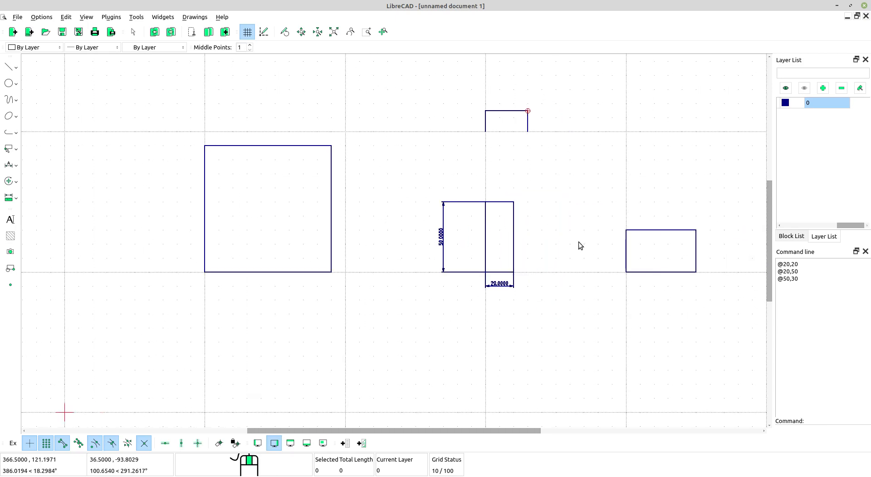
scroll(468, 168, "up", 1)
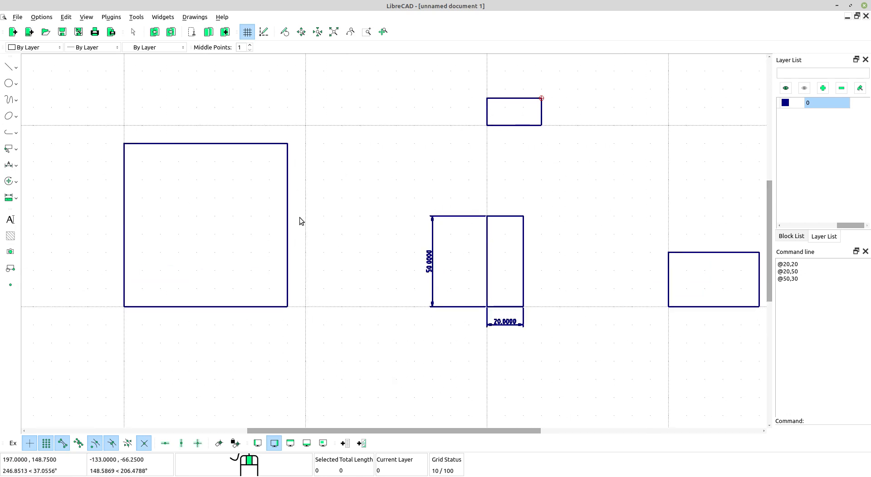
Select the large square by one of its sides, examine how it is selected as a single object, and deselect it
left_click(287, 202)
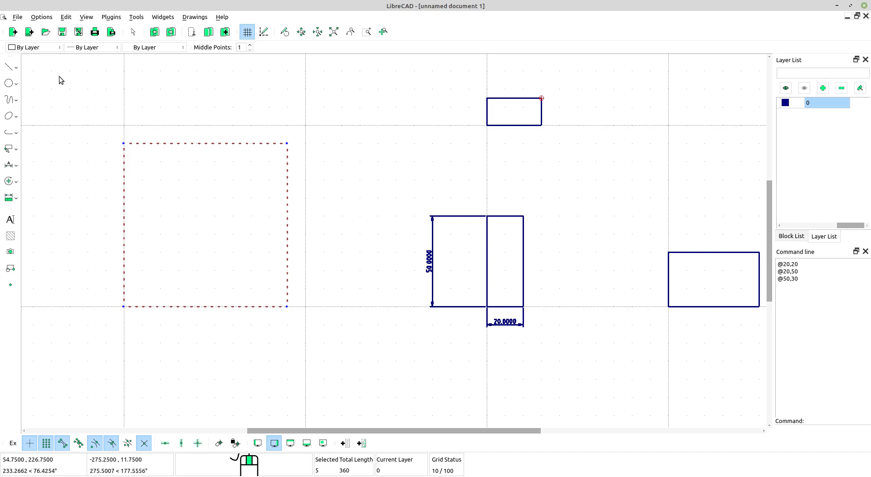
scroll(340, 288, "up", 2)
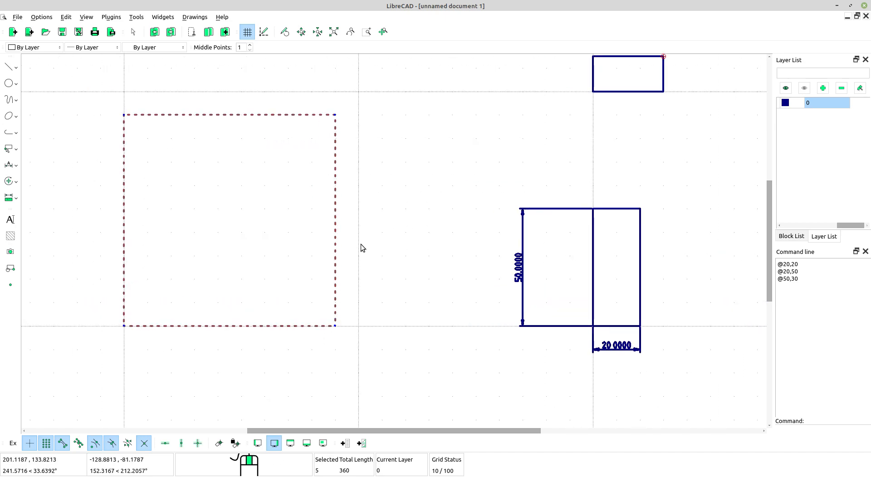
middle_click_drag(368, 238, 429, 246)
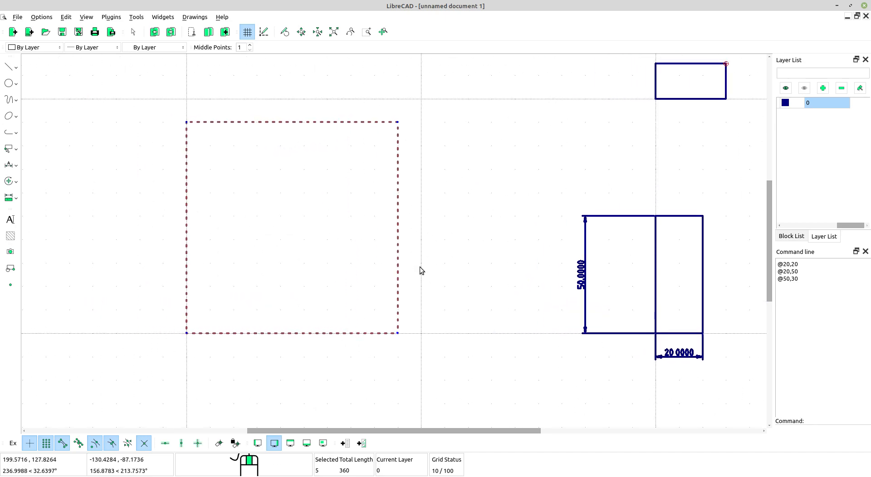
middle_click_drag(376, 243, 403, 240)
scroll(403, 240, "down", 3)
middle_click_drag(239, 234, 292, 220)
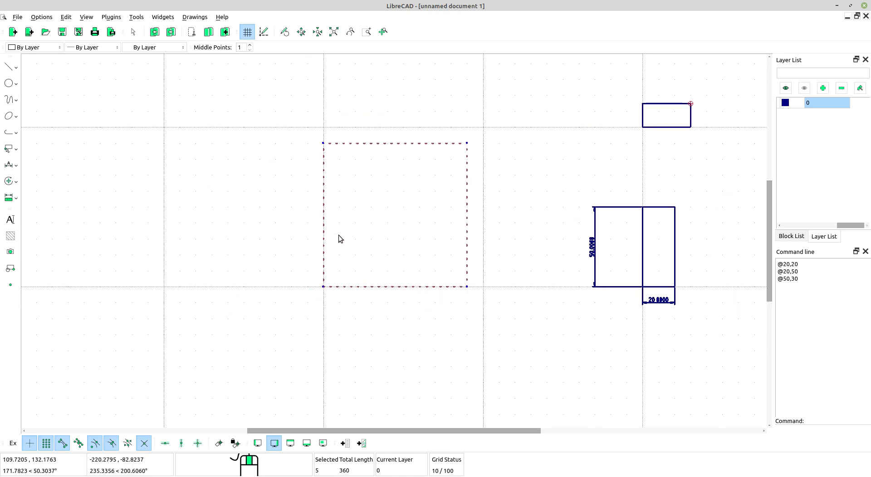
middle_click(188, 216)
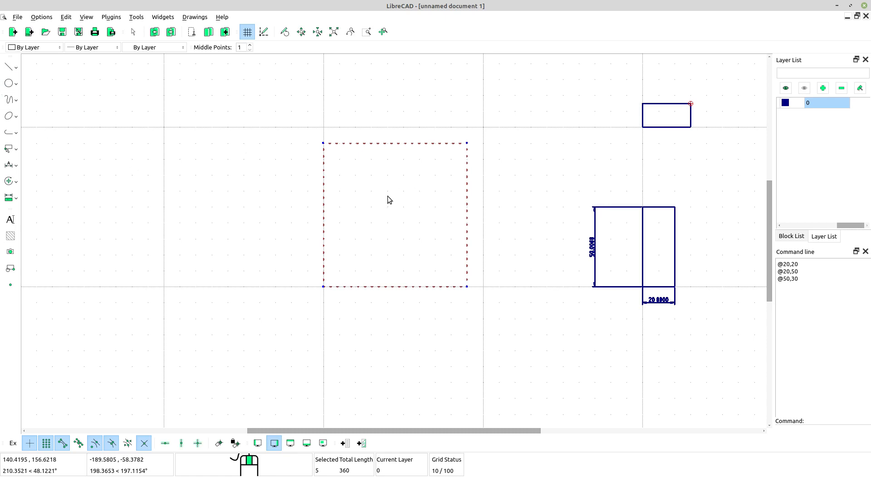
key("Escape")
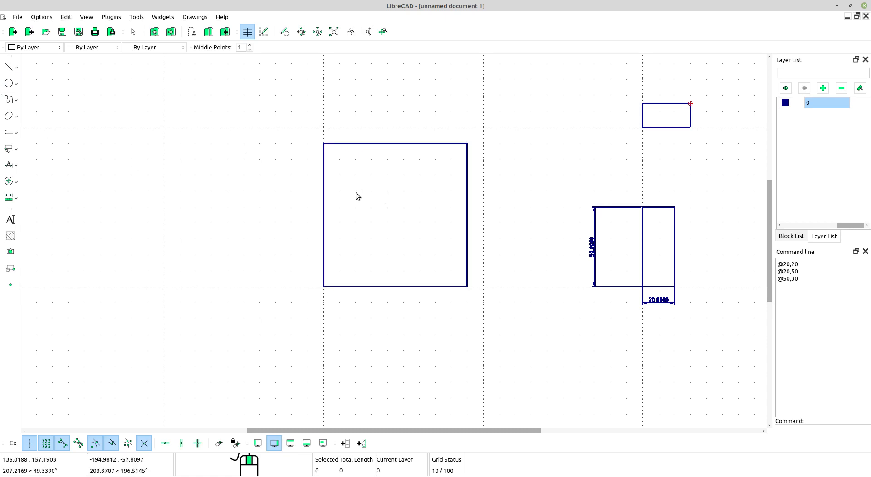
Draw three connected polyline sides with Line segments through the grid points 200,300, 300,300, 300,400 and 200,400
left_click(19, 136)
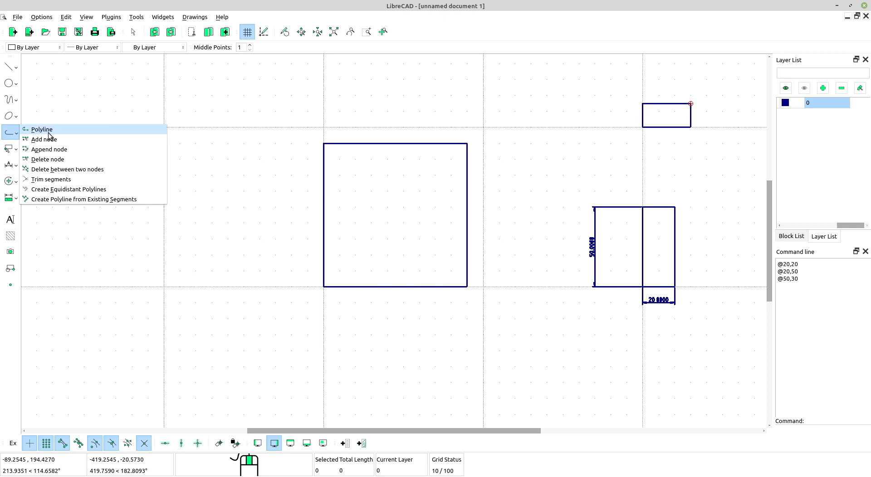
left_click(9, 133)
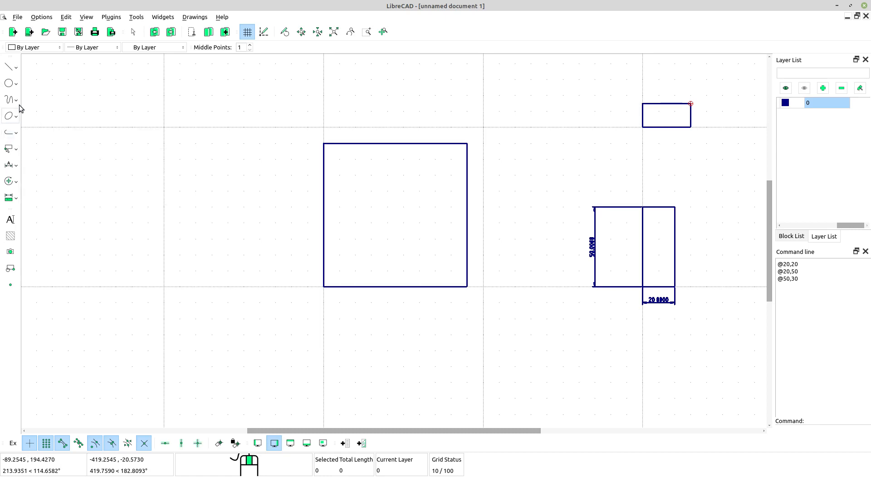
left_click(15, 132)
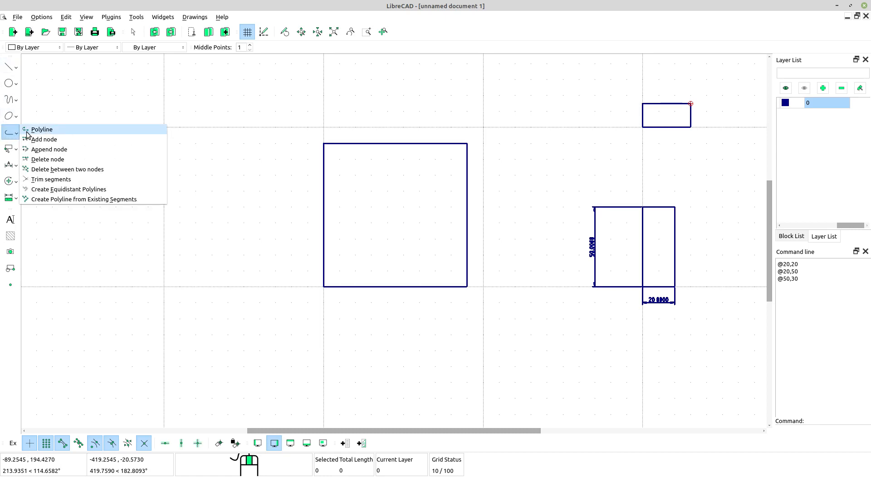
left_click(50, 132)
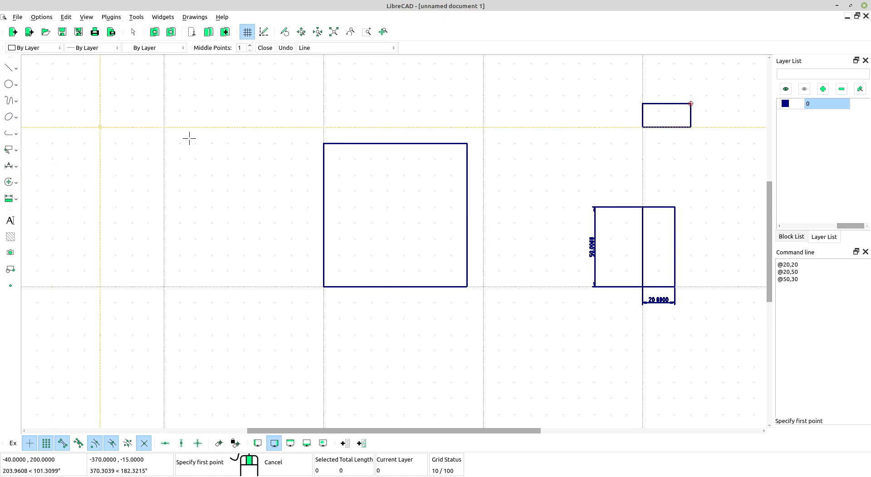
scroll(226, 90, "down", 2)
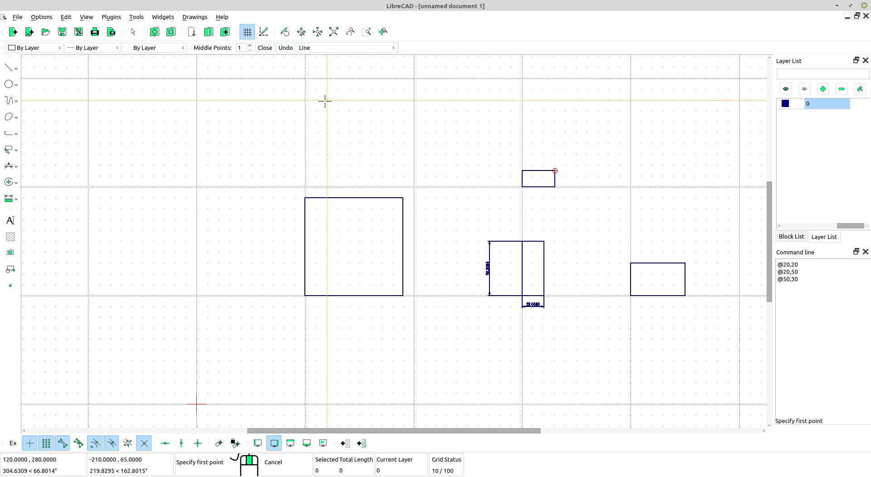
scroll(325, 99, "down", 1)
middle_click_drag(324, 99, 314, 141)
left_click(340, 48)
left_click(343, 47)
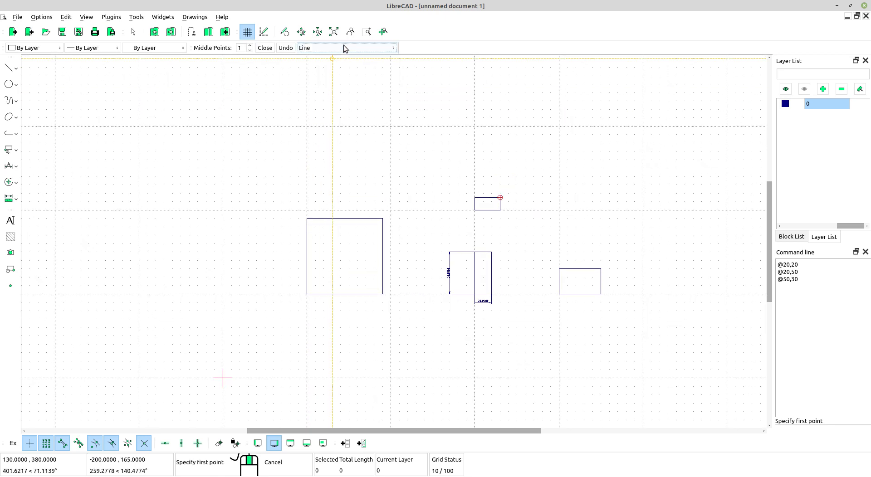
middle_click_drag(375, 149, 287, 176)
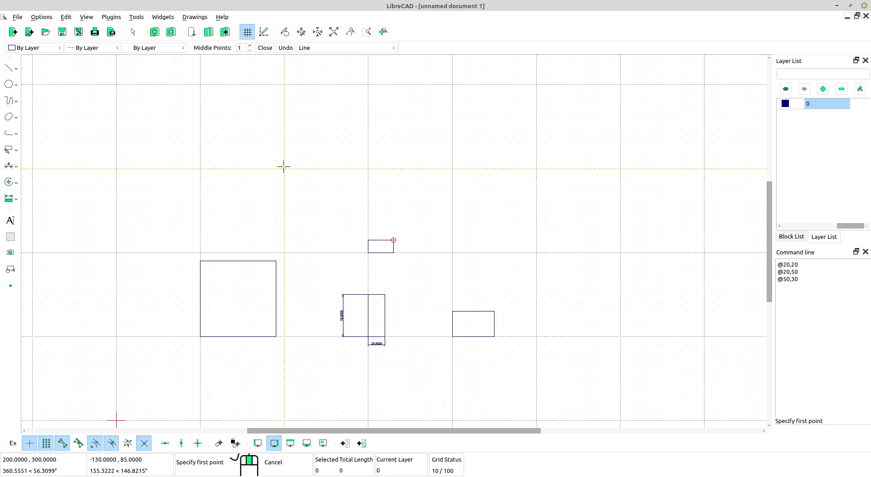
left_click(284, 169)
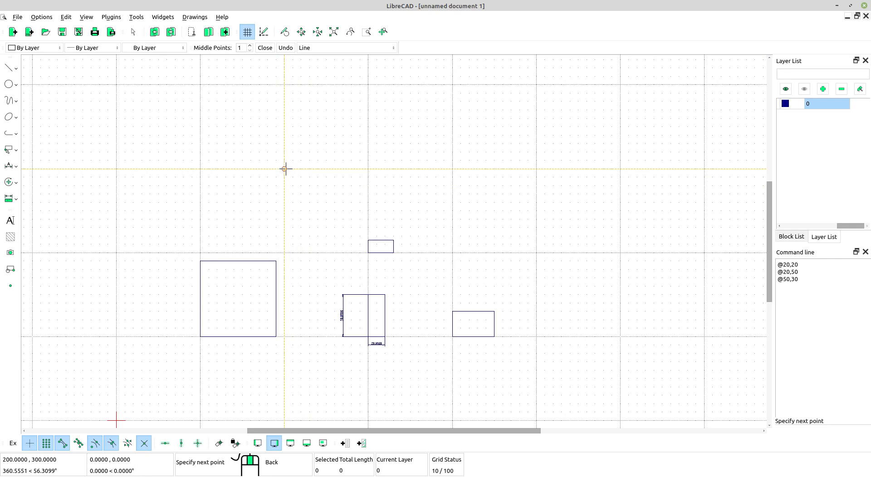
left_click(368, 169)
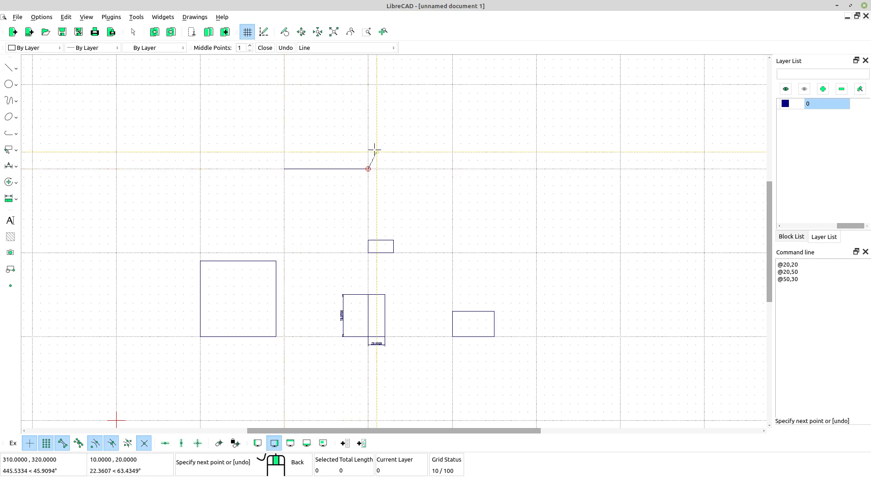
left_click(368, 84)
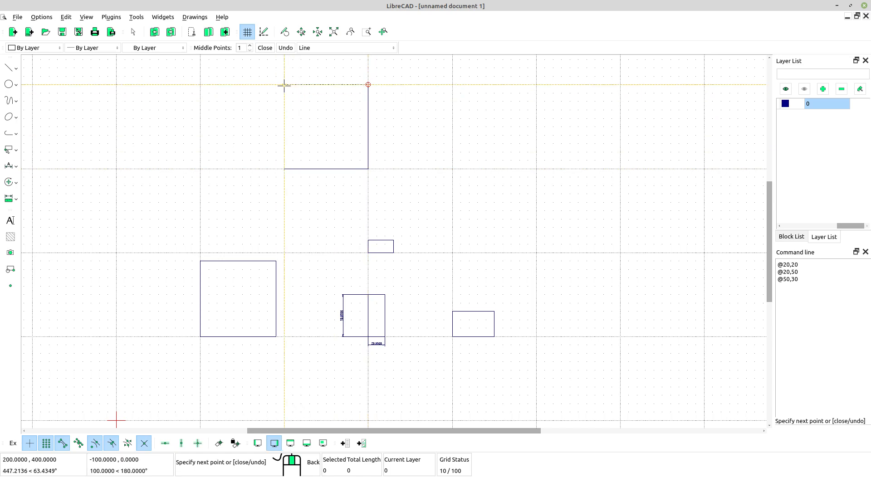
left_click(284, 84)
Close the polyline back to its starting point at 200,300 and end the Polyline command
scroll(269, 69, "up", 2)
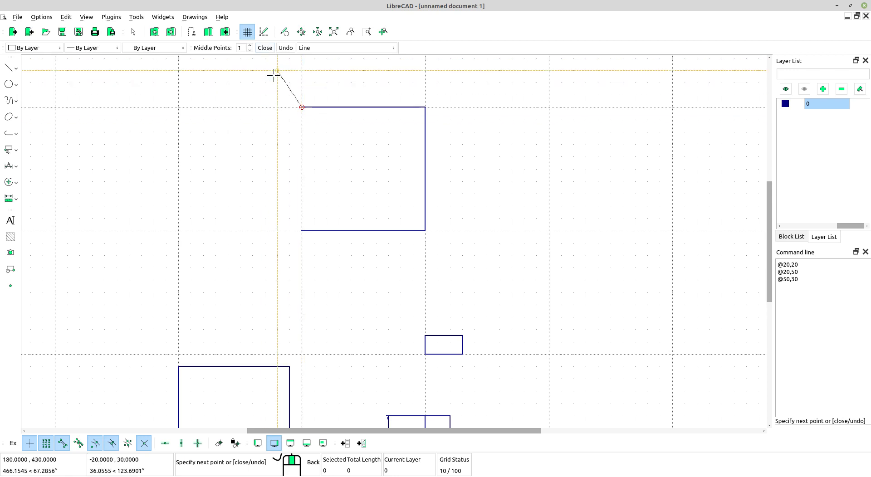
left_click(269, 48)
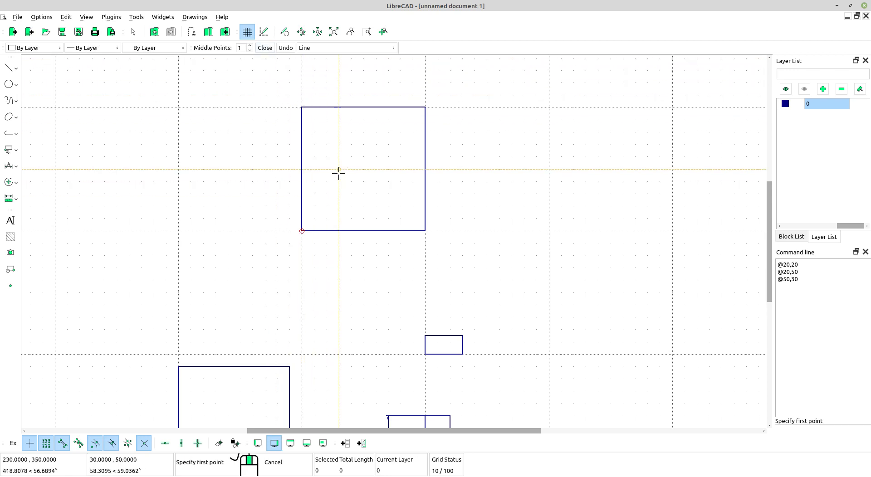
right_click(337, 158)
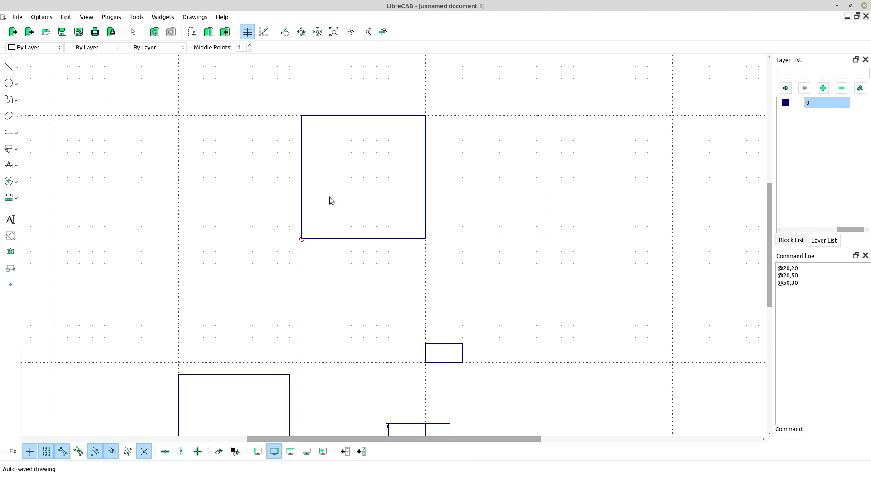
Select the closed polyline square across its side, look over the available line types, and clear the selection
scroll(329, 197, "up", 2)
left_click_drag(297, 182, 236, 150)
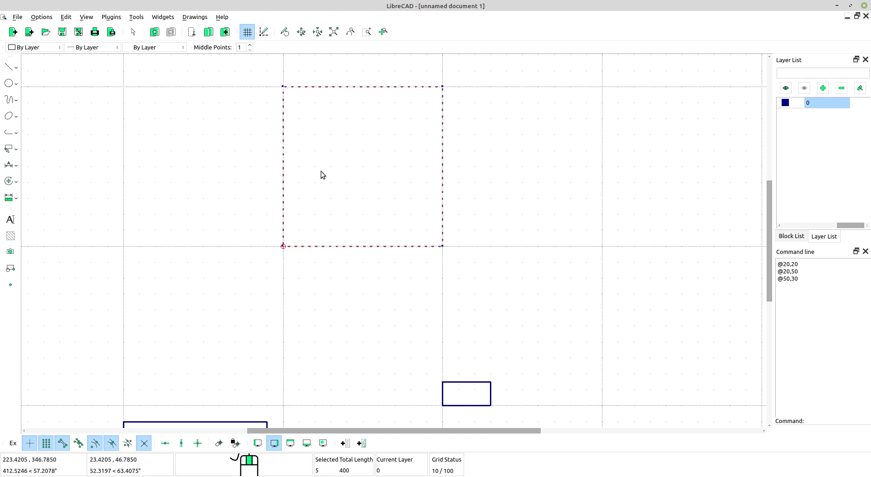
left_click(10, 67)
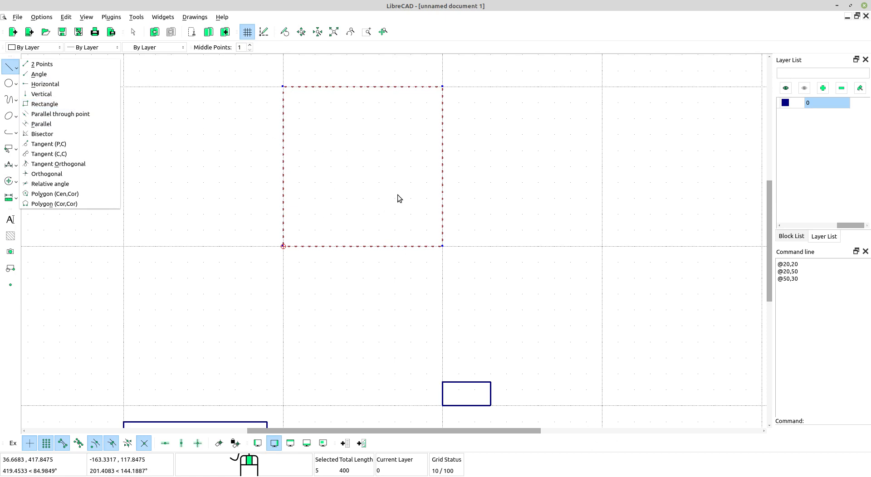
key("Escape")
scroll(397, 198, "down", 4)
key("Escape")
scroll(339, 262, "up", 2)
middle_click_drag(340, 263, 357, 253)
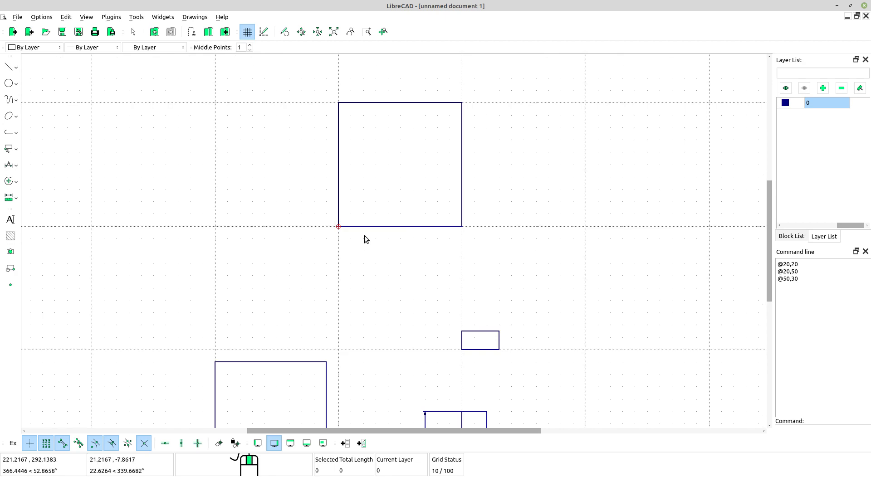
scroll(364, 235, "down", 5)
middle_click_drag(485, 352, 486, 290)
scroll(430, 262, "up", 1)
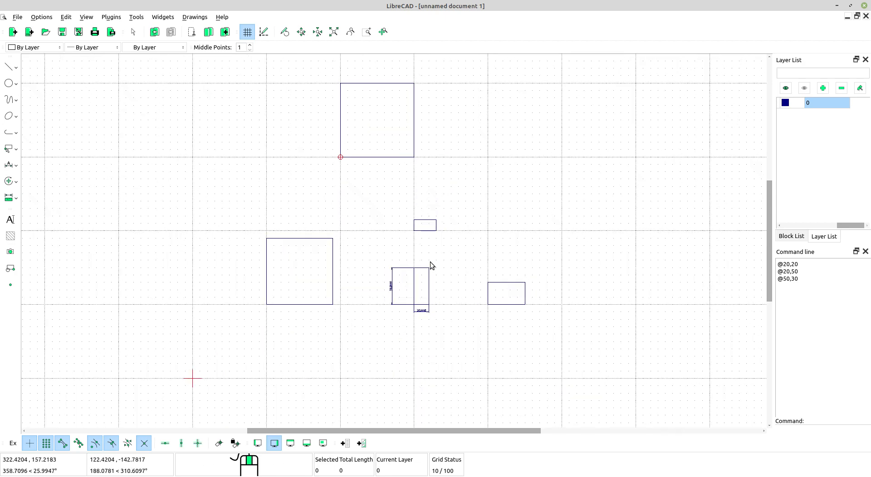